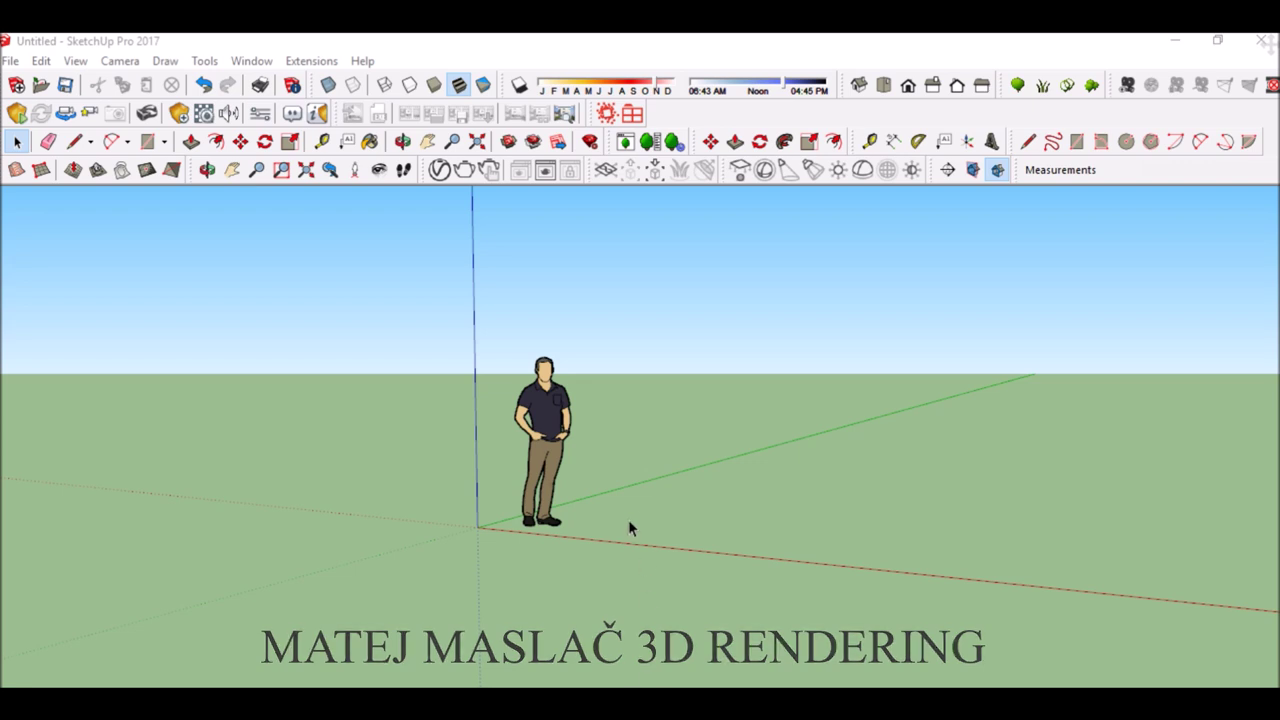
- Orbit the empty scene and switch the camera to Parallel Projection
mouse_move(610, 476)
middle_down()
mouse_move(628, 495)
mouse_move(857, 494)
mouse_move(674, 444)
middle_up()
click(76, 61)
click(76, 61)
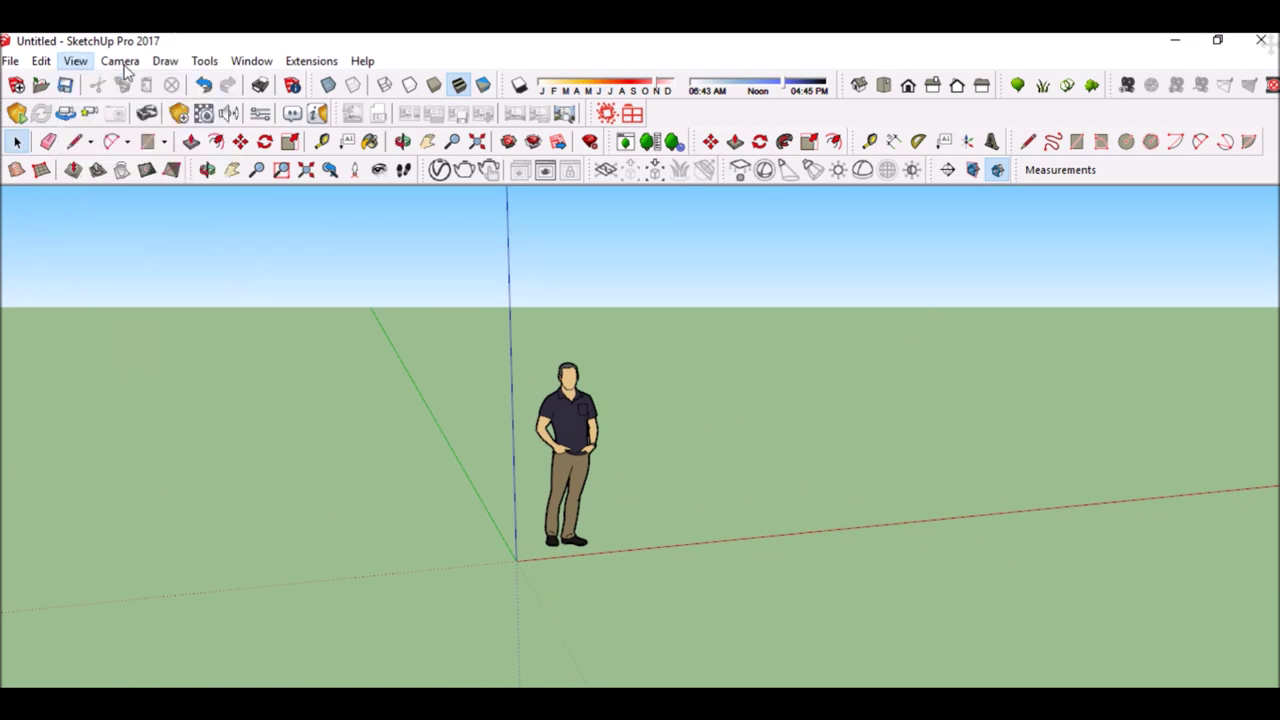
click(119, 61)
click(142, 153)
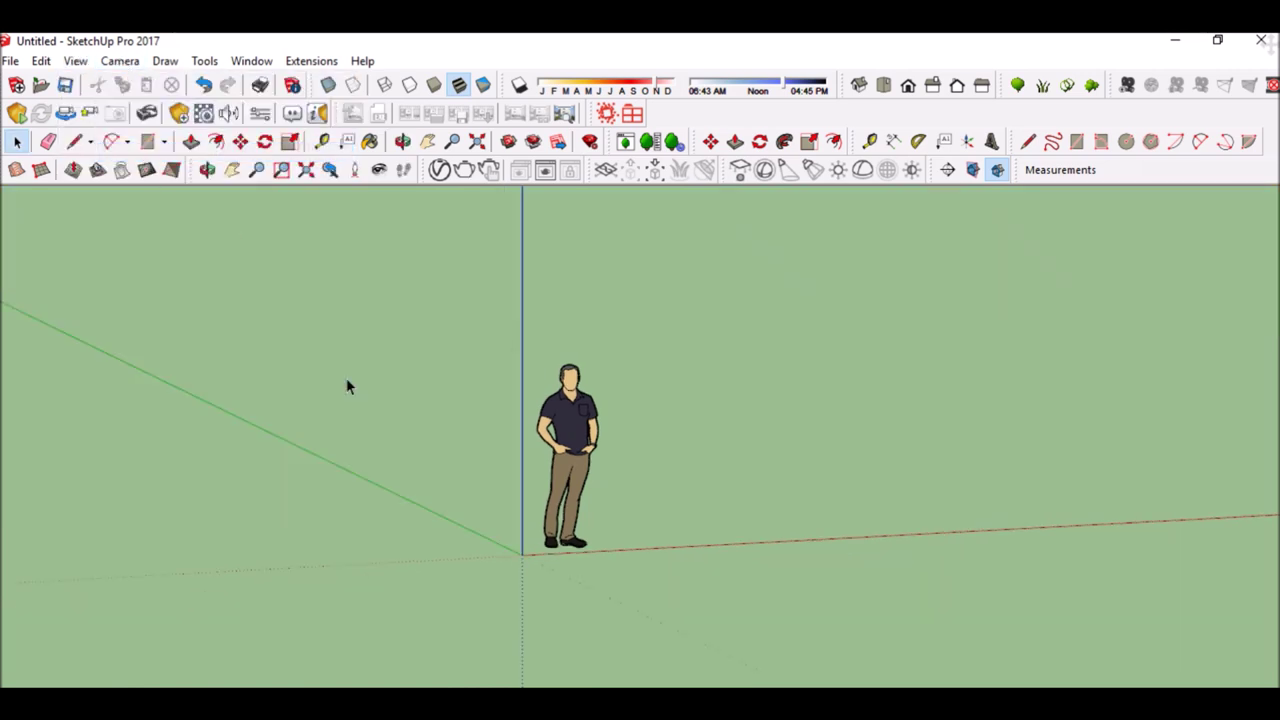
- Switch to top view and place measured guide lines from the axis origin and red axis
click(866, 89)
click(884, 88)
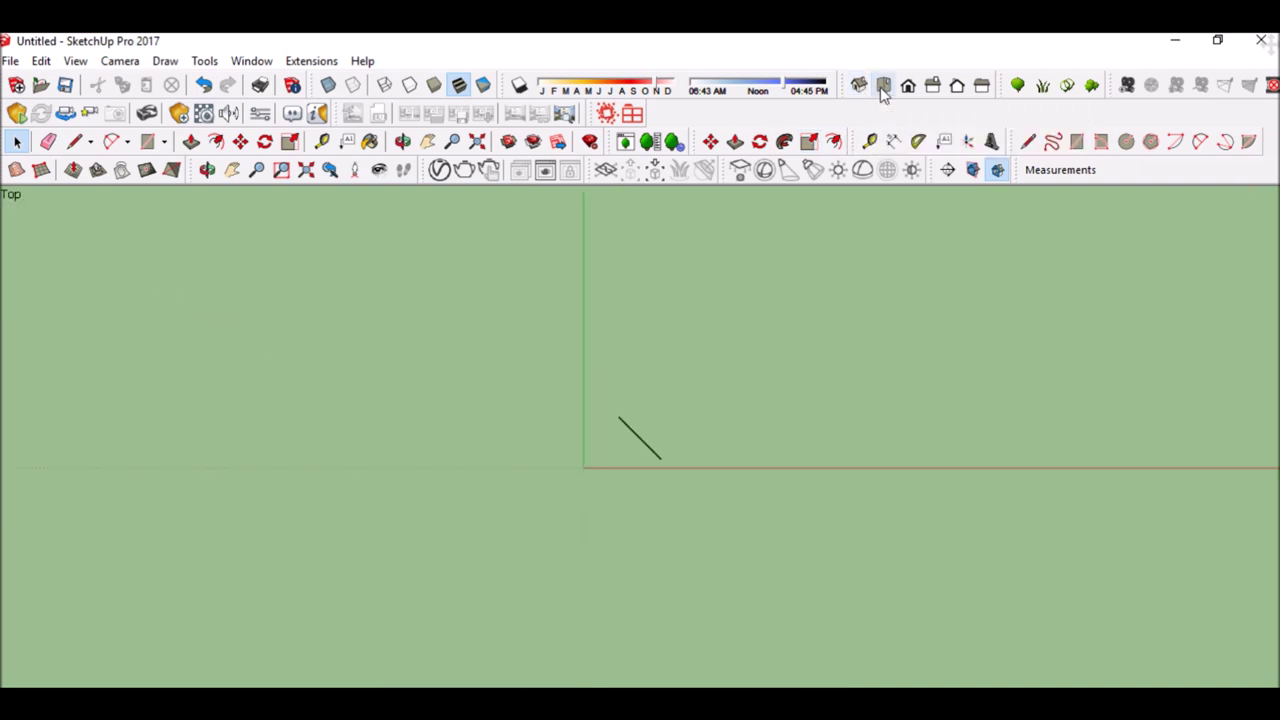
scroll(320, 565, down, 3)
scroll(1050, 365, up, 2)
scroll(880, 400, down, 1)
scroll(772, 208, up, 1)
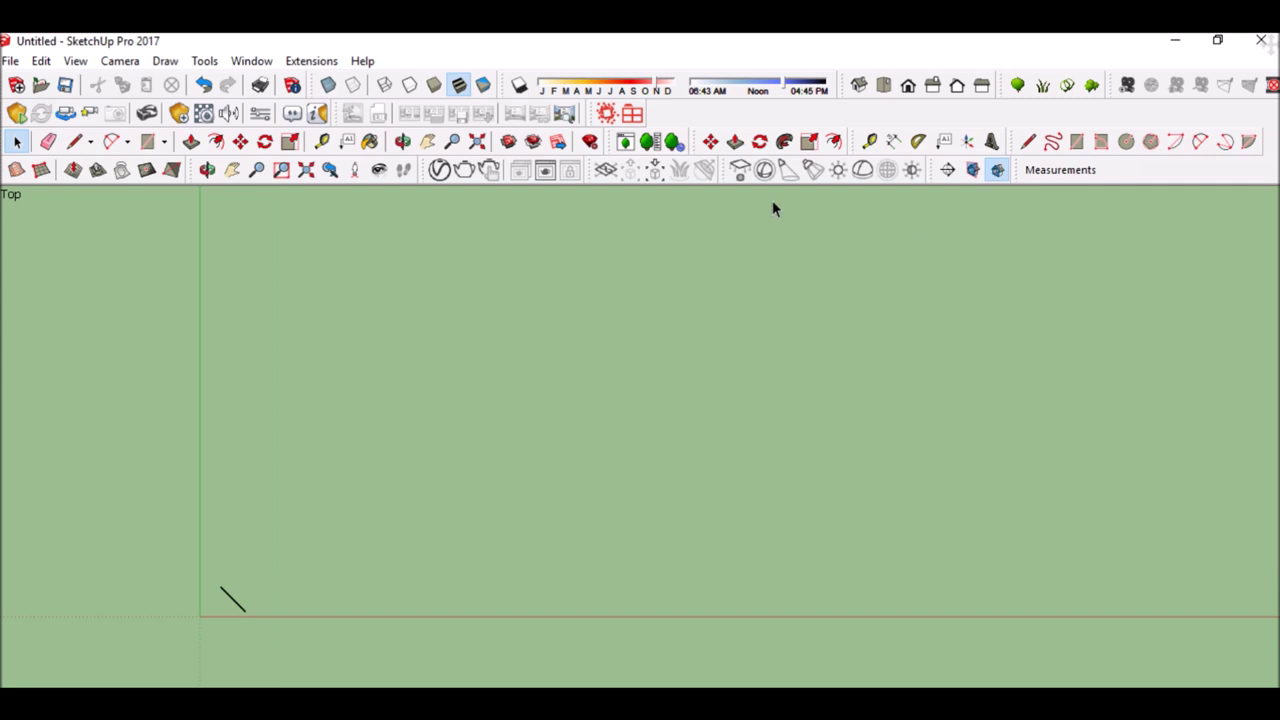
click(150, 141)
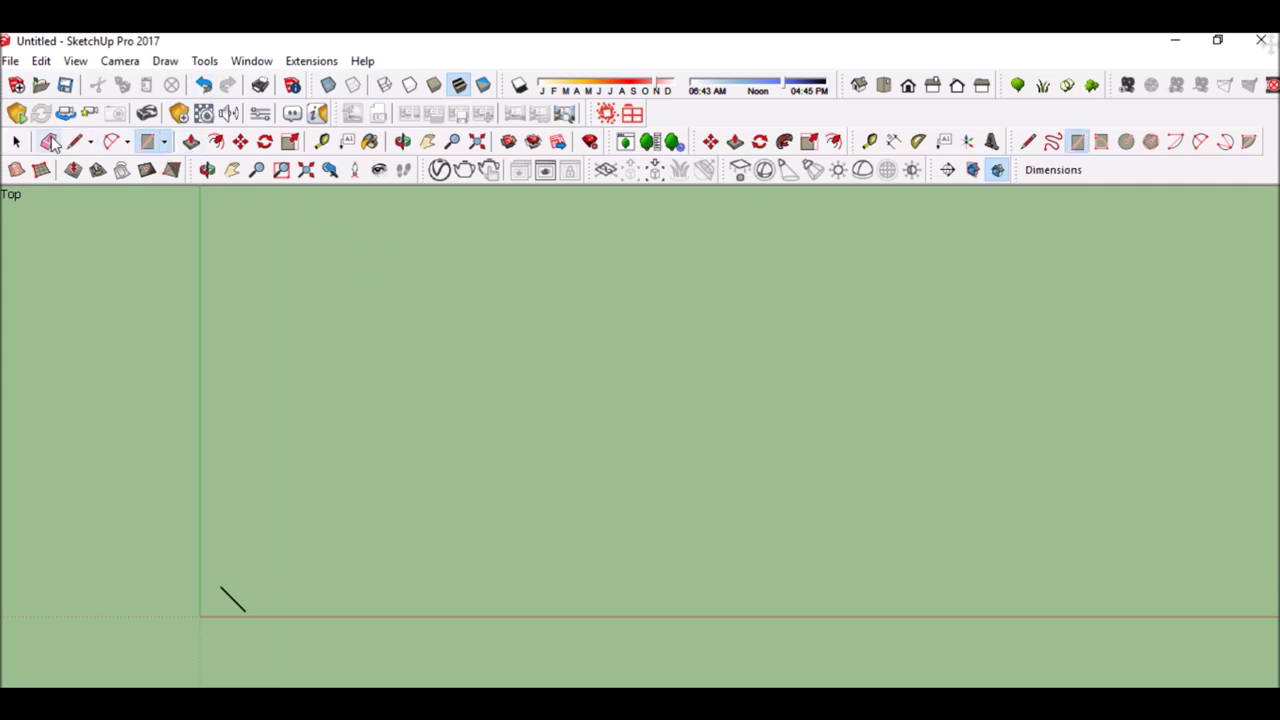
click(322, 141)
click(199, 344)
click(372, 330)
click(431, 608)
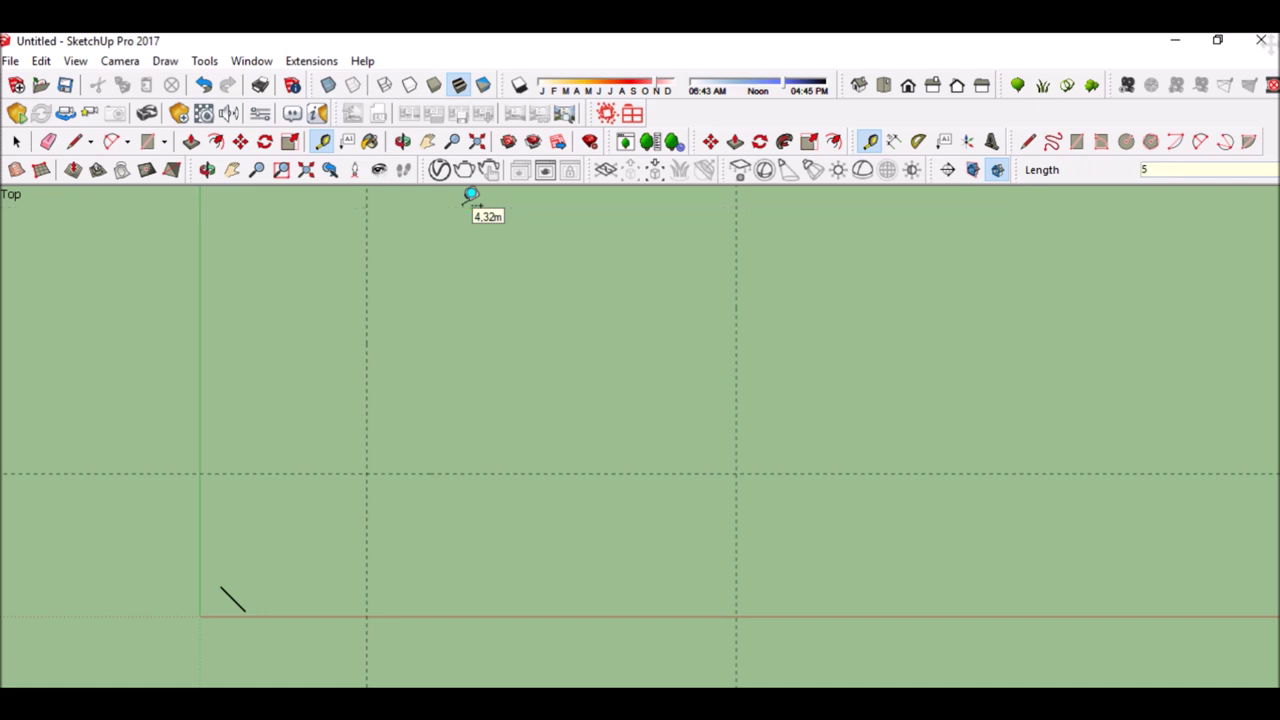
scroll(351, 574, down, 3)
scroll(558, 527, up, 1)
- Draw the 6,00m × 5,00m floor rectangle between the guide intersections
click(147, 141)
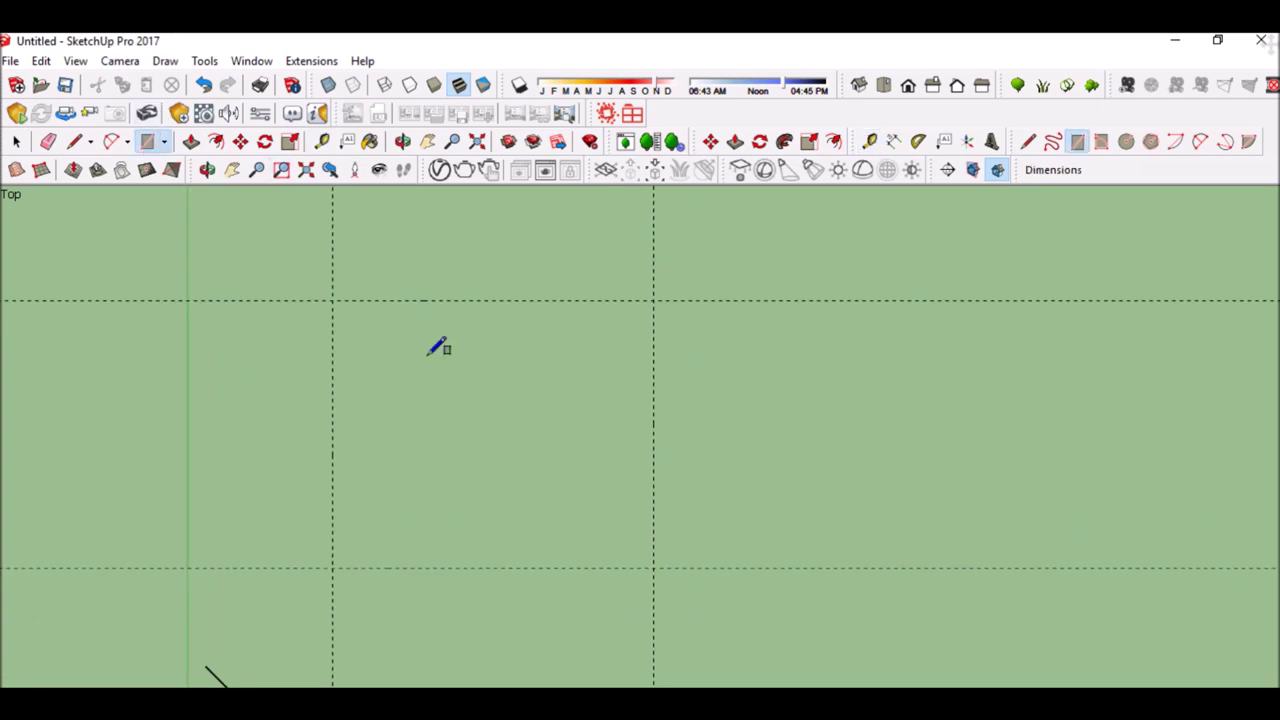
click(332, 300)
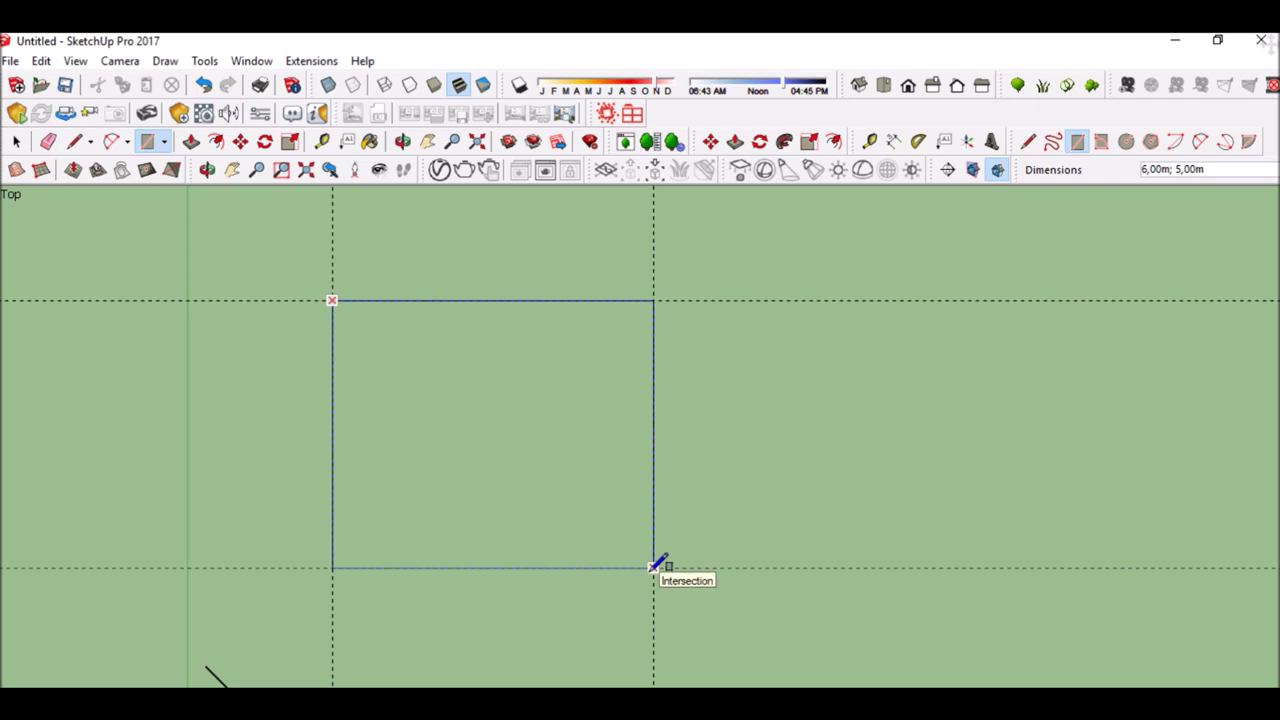
click(654, 567)
scroll(496, 372, up, 1)
scroll(489, 381, up, 1)
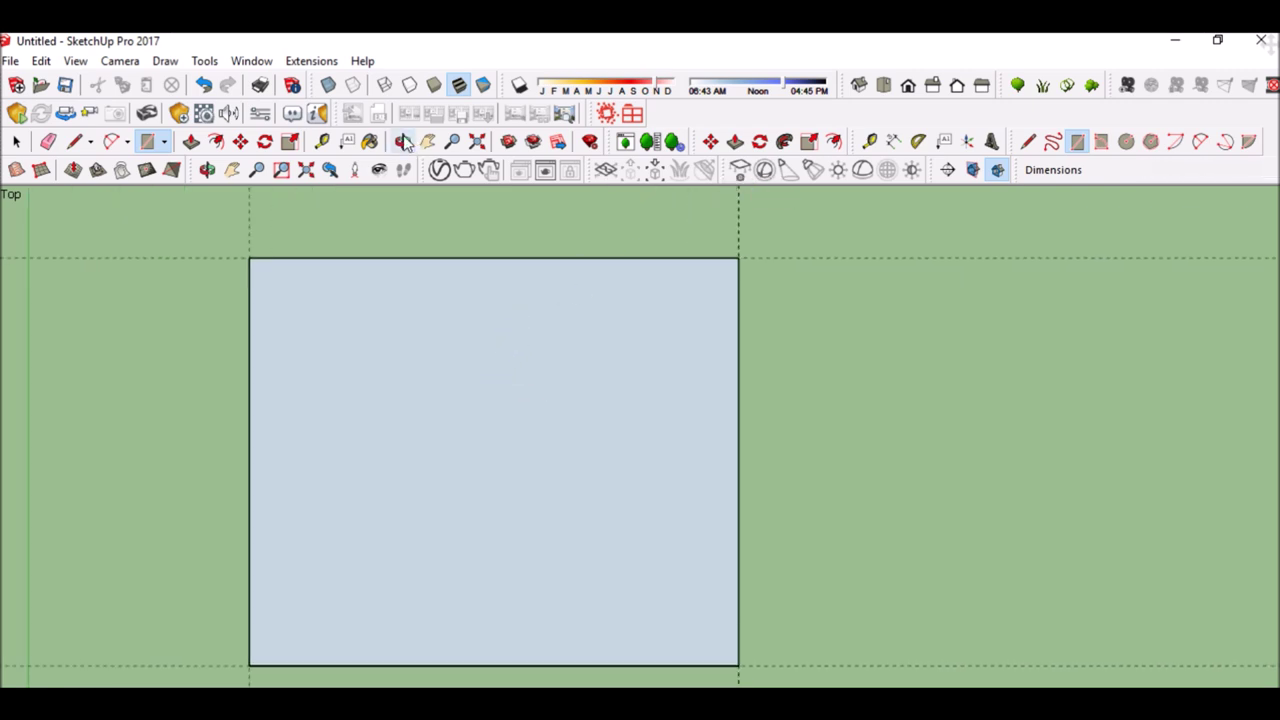
- Offset the floor rectangle's outline 0,3 m inward to form the wall band
click(216, 141)
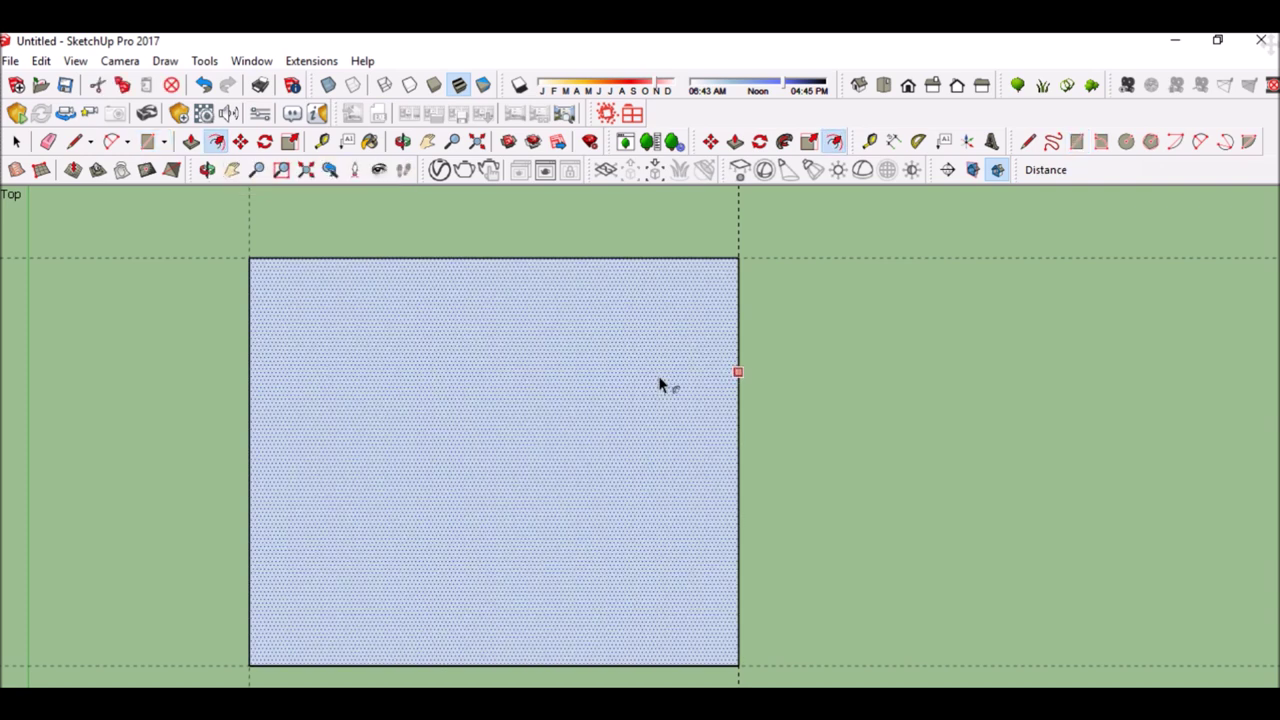
click(736, 409)
text(0,3)
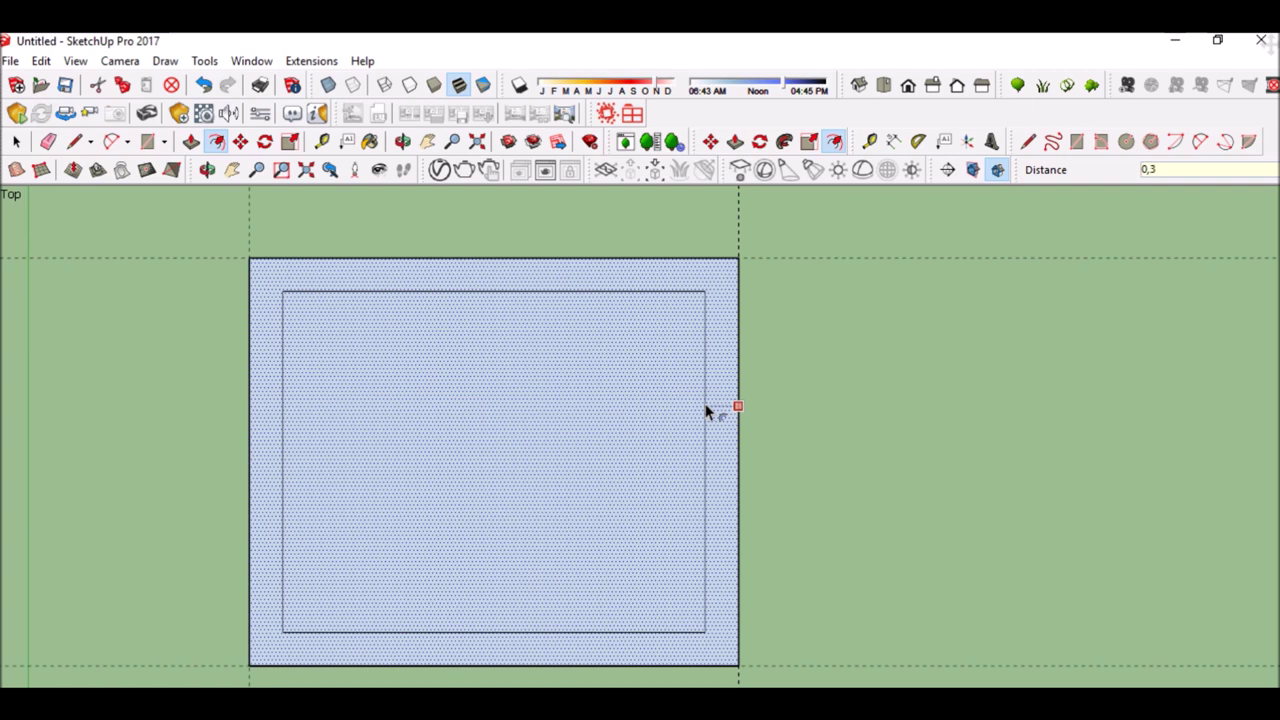
key(Return)
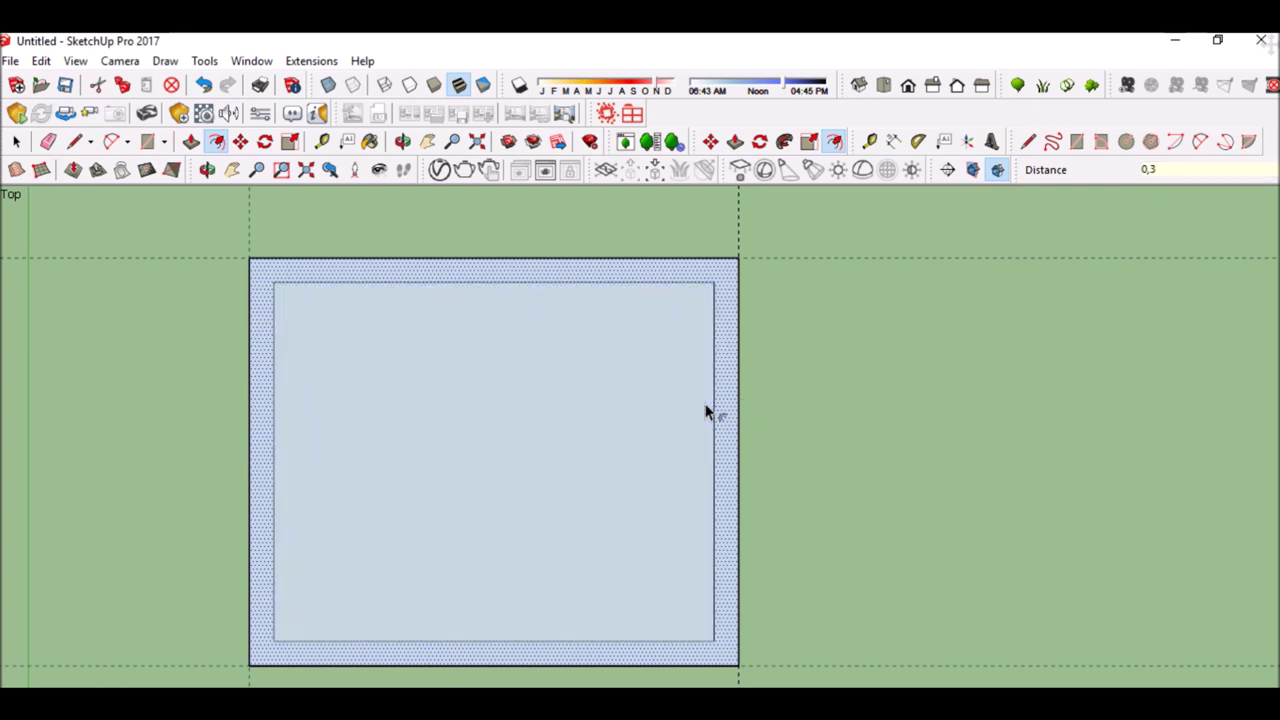
scroll(417, 366, up, 2)
scroll(415, 367, up, 1)
scroll(415, 367, down, 2)
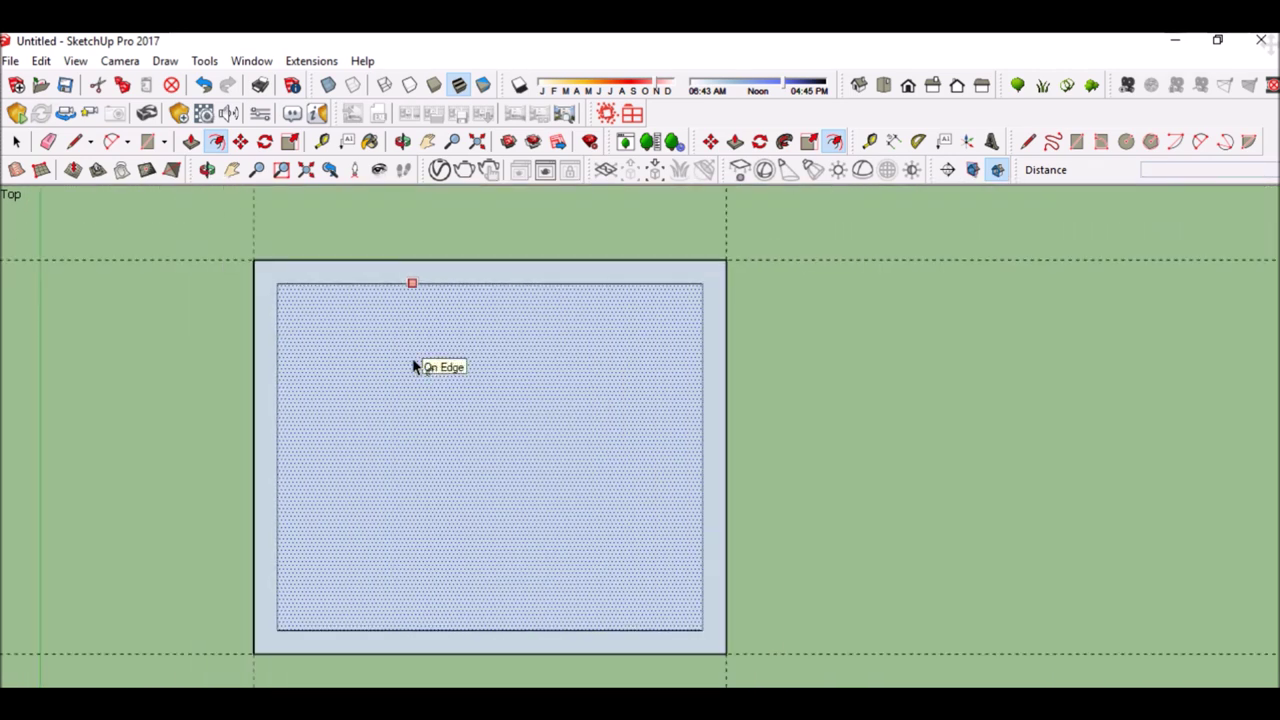
scroll(303, 648, up, 3)
scroll(301, 645, down, 1)
scroll(301, 645, down, 2)
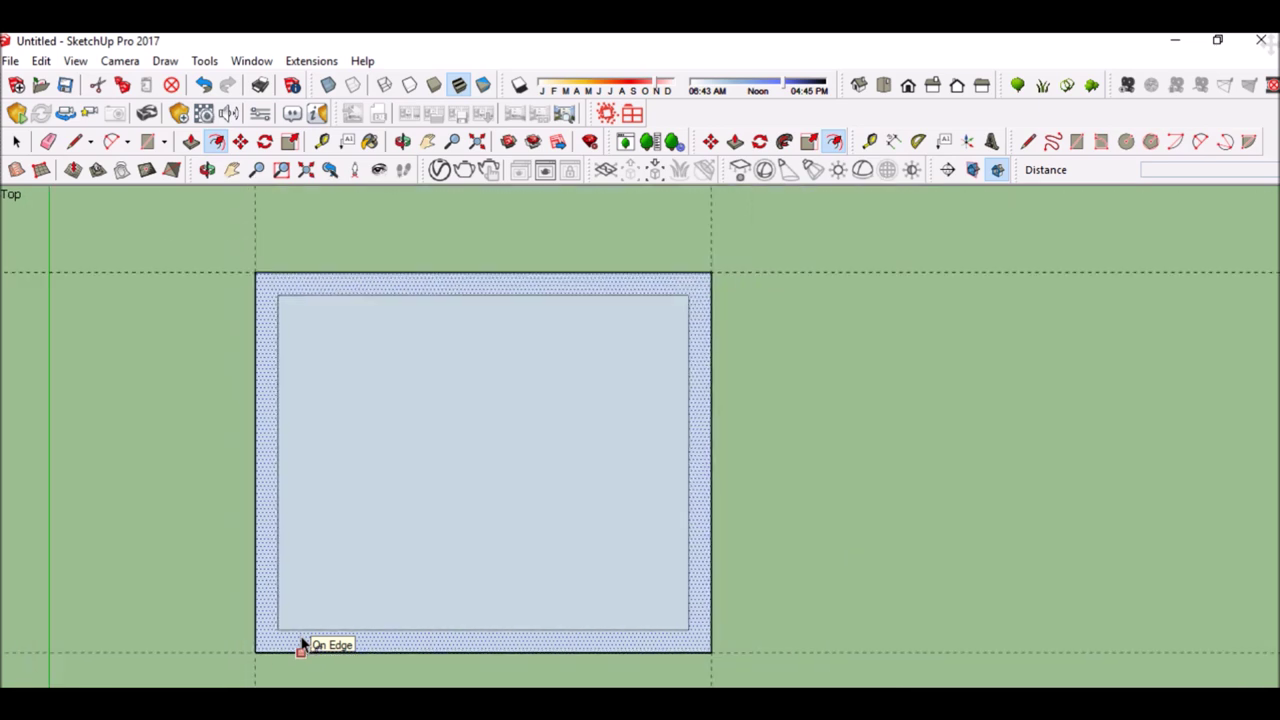
scroll(312, 612, up, 1)
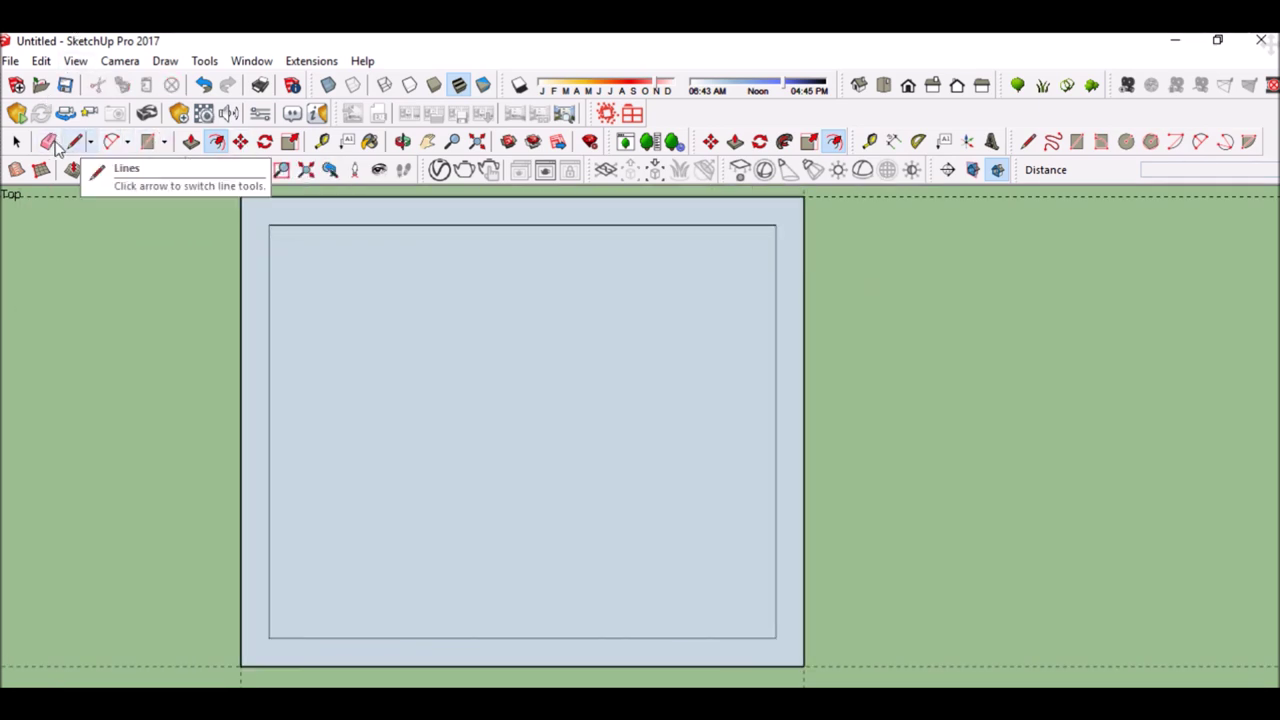
click(322, 141)
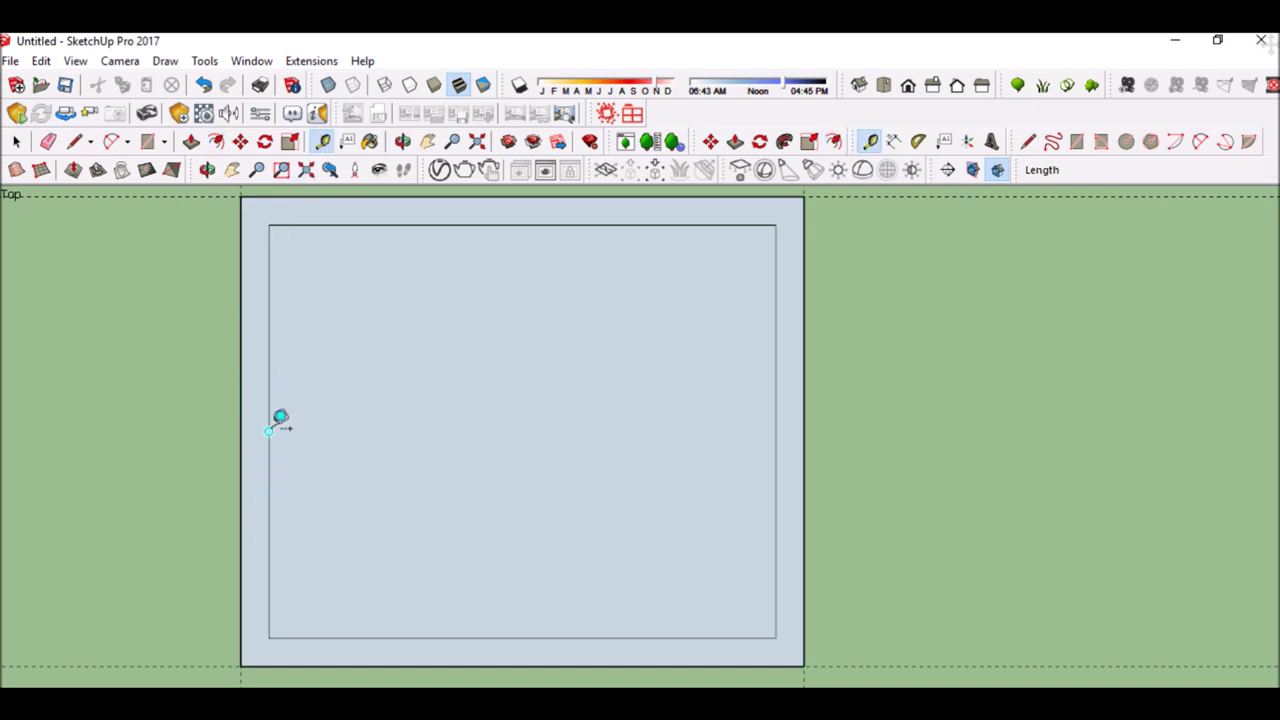
- Place vertical guides 2 m from the inner left wall and 0,20 m beyond
click(268, 410)
text(2)
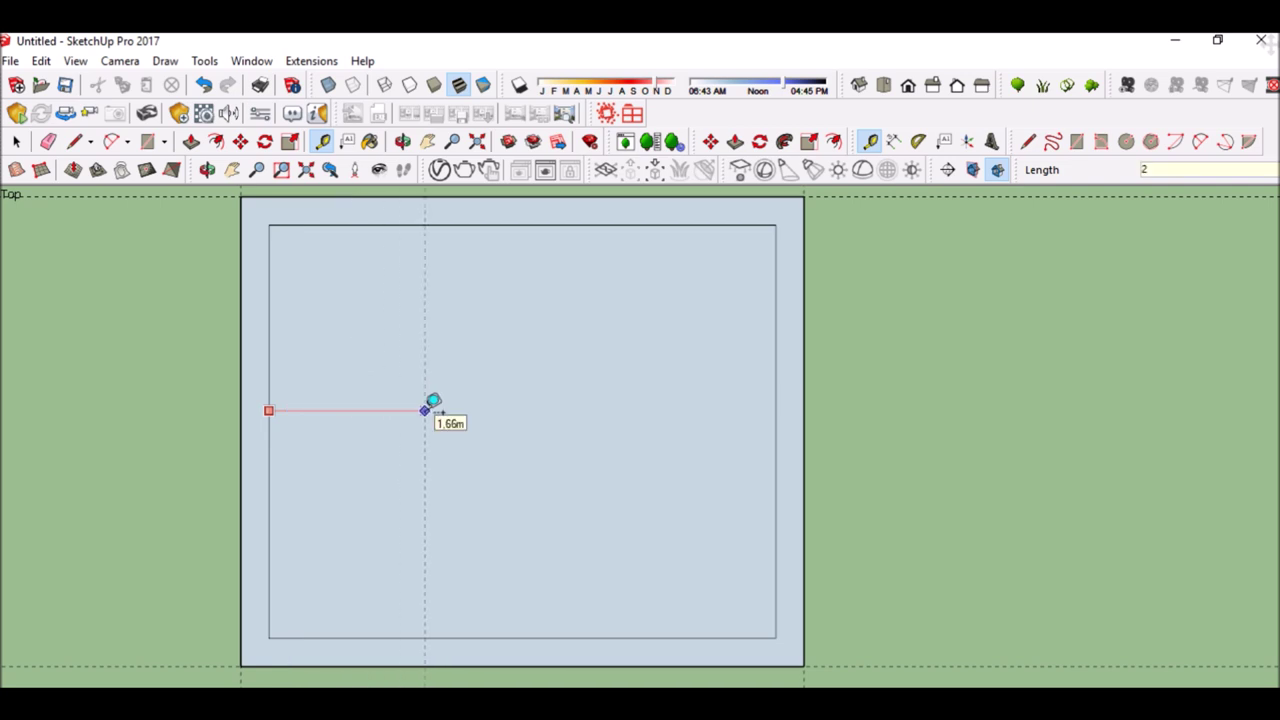
key(Return)
click(456, 343)
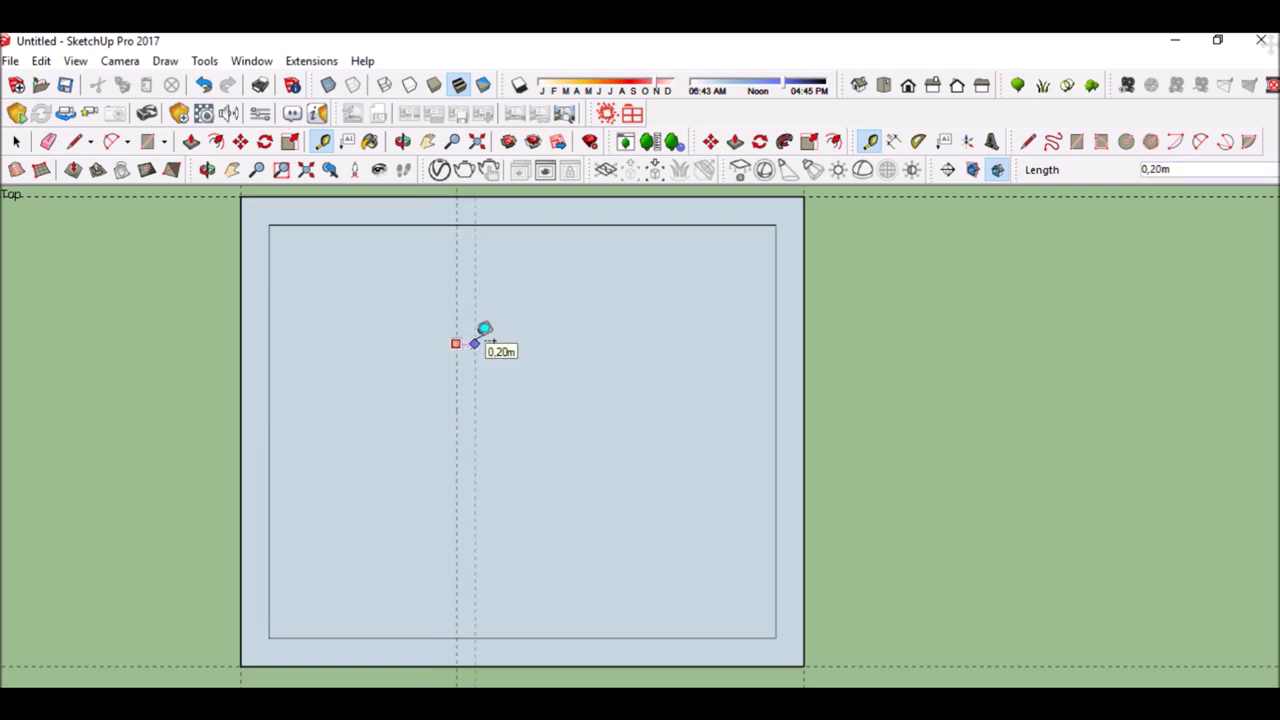
click(476, 343)
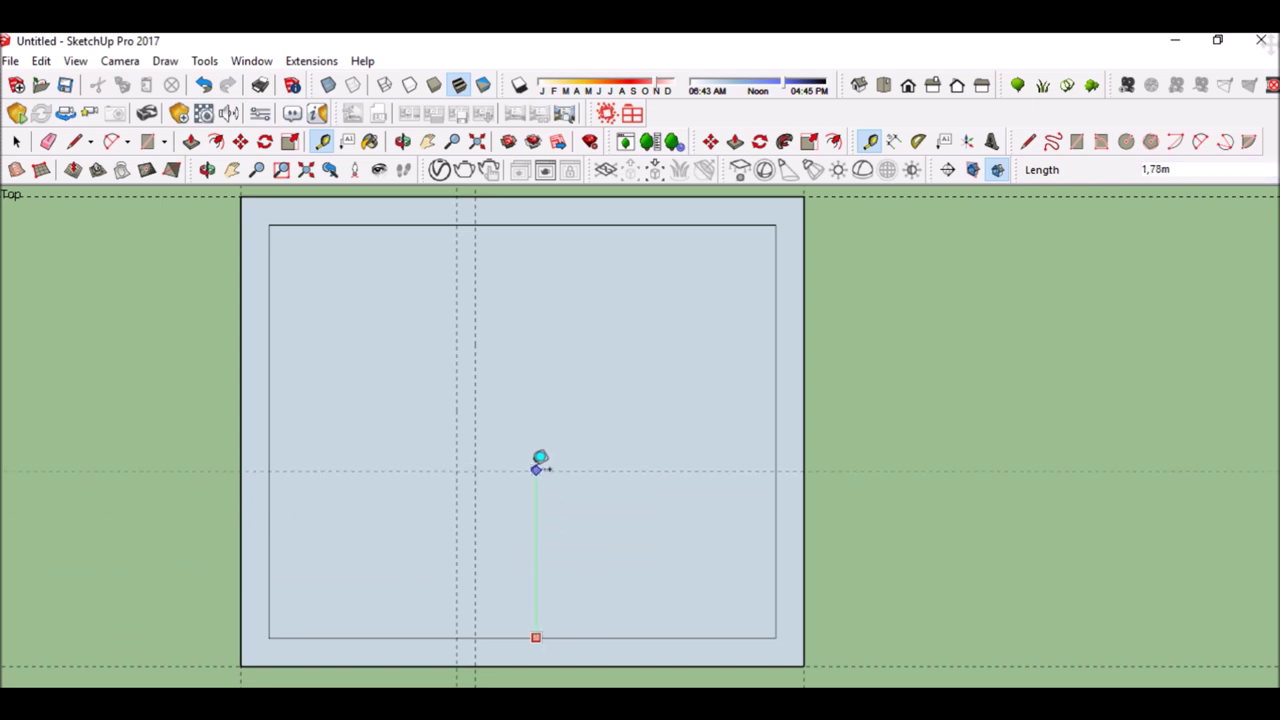
- Add horizontal partition guides about 0,18 m apart, discarding a stray 0.19 m guide
click(536, 431)
click(318, 431)
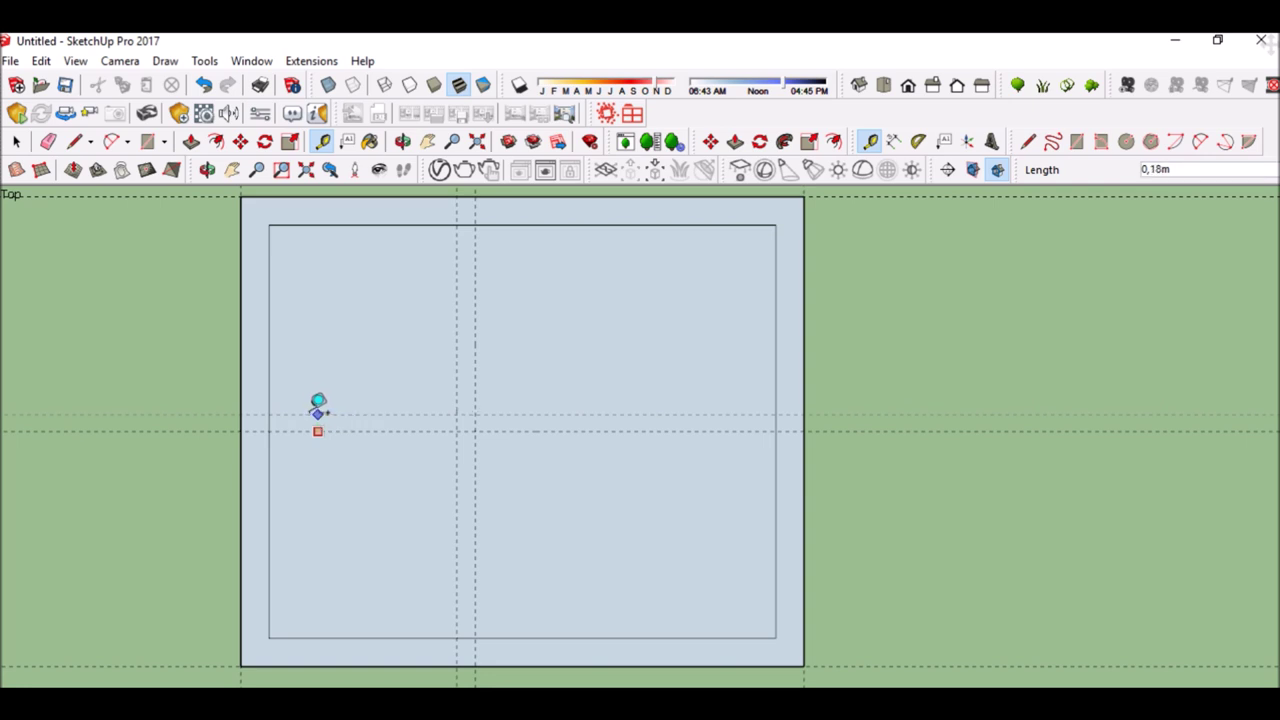
click(318, 407)
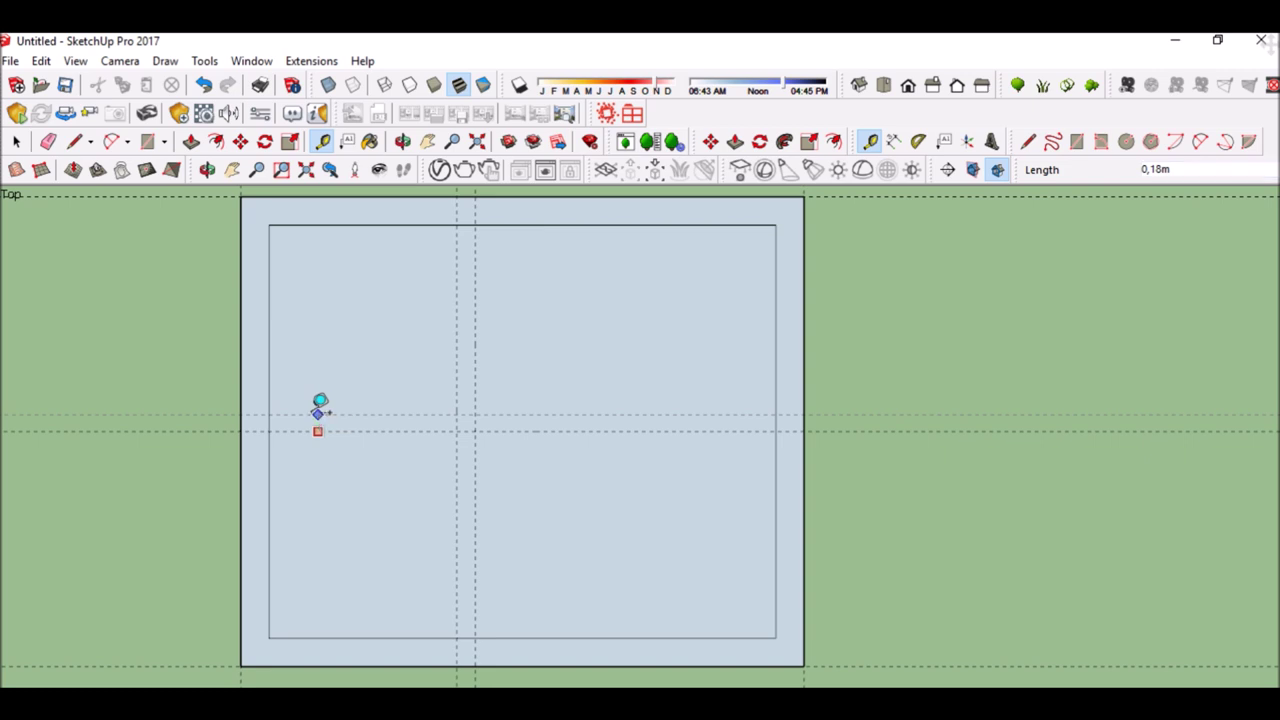
click(318, 410)
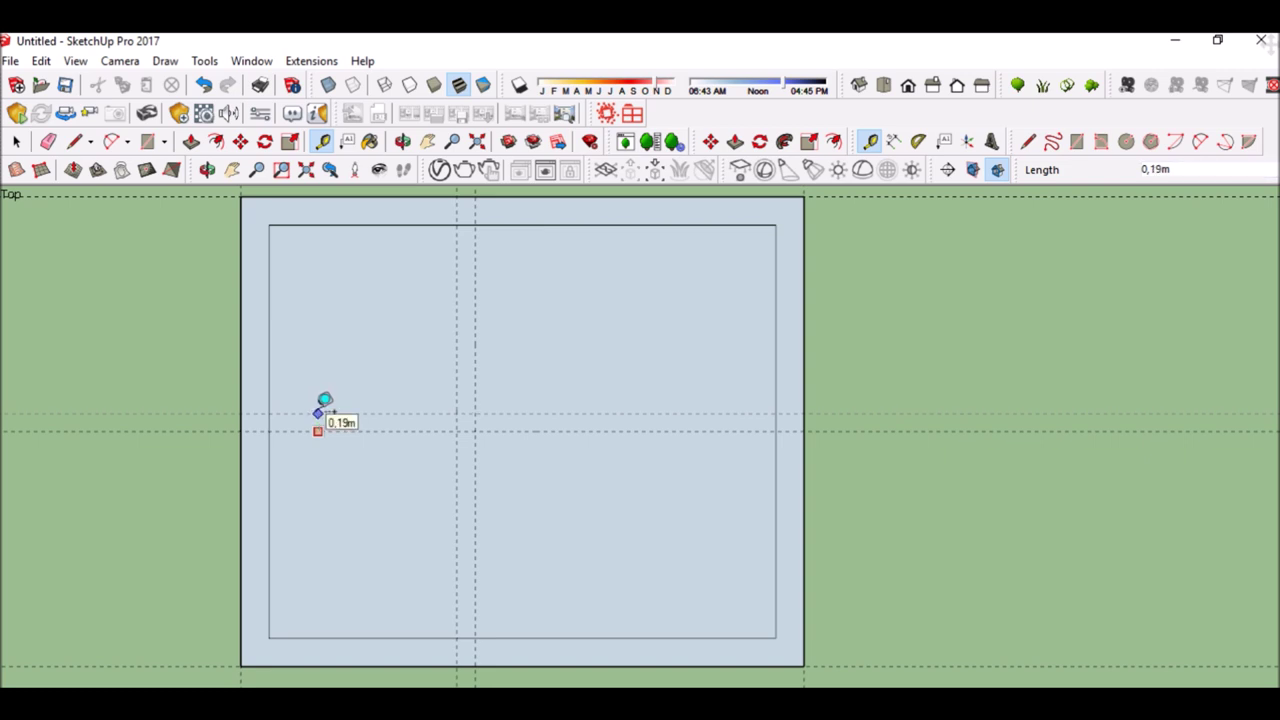
key(Escape)
click(356, 405)
text(0,2)
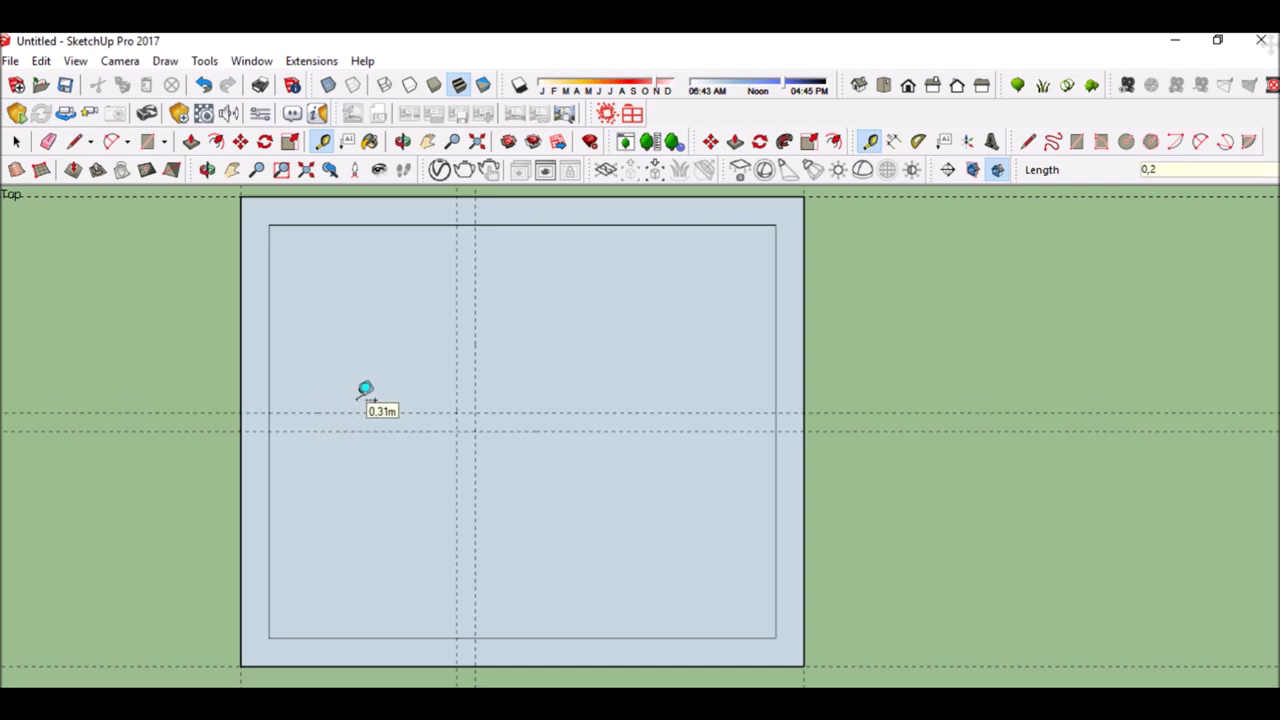
click(366, 396)
scroll(337, 309, up, 1)
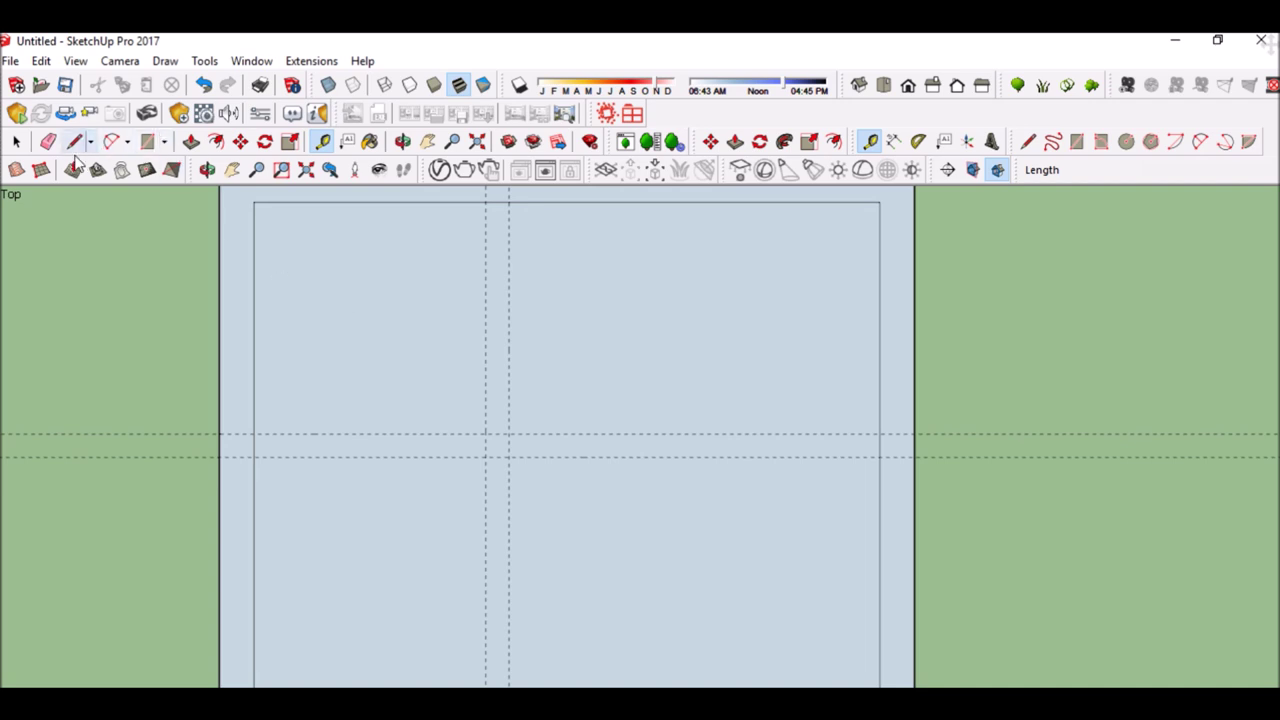
- Draw a 0,20 × 2,00 m and a 0,20 × 4,40 m partition strip between the guides
click(152, 145)
click(254, 433)
click(486, 457)
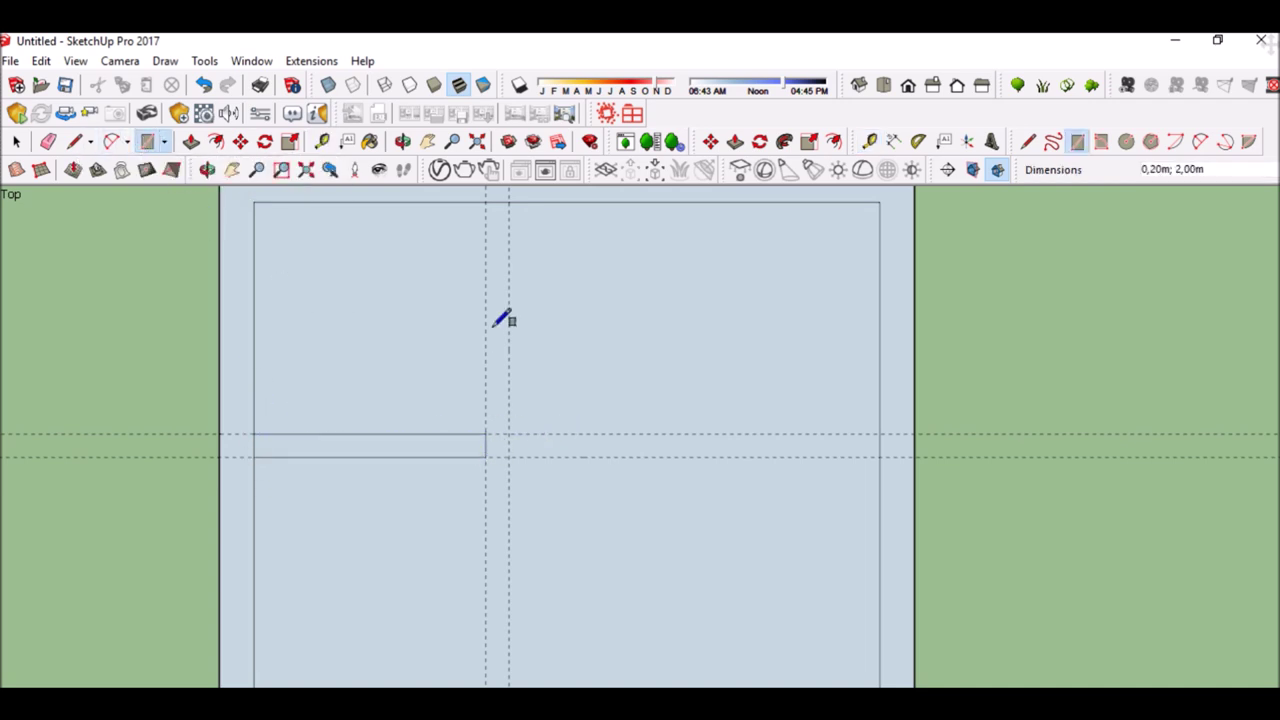
scroll(485, 200, down, 1)
click(485, 201)
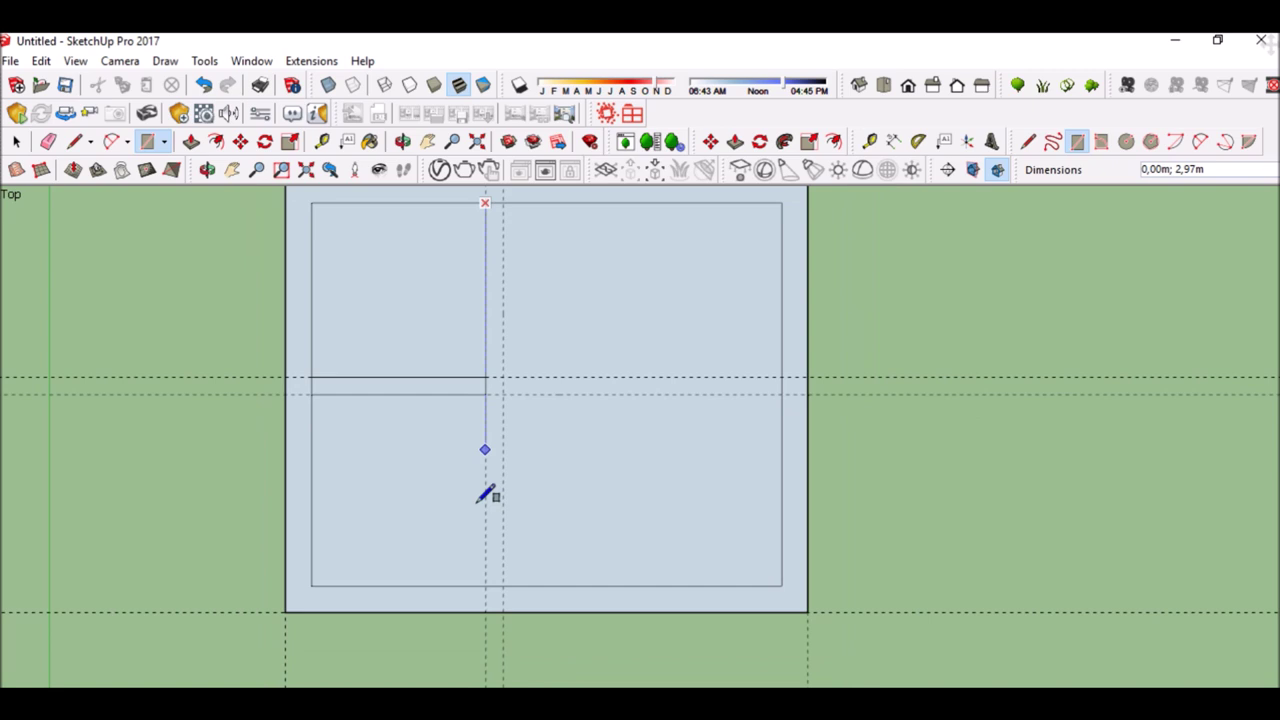
click(503, 586)
scroll(487, 330, up, 1)
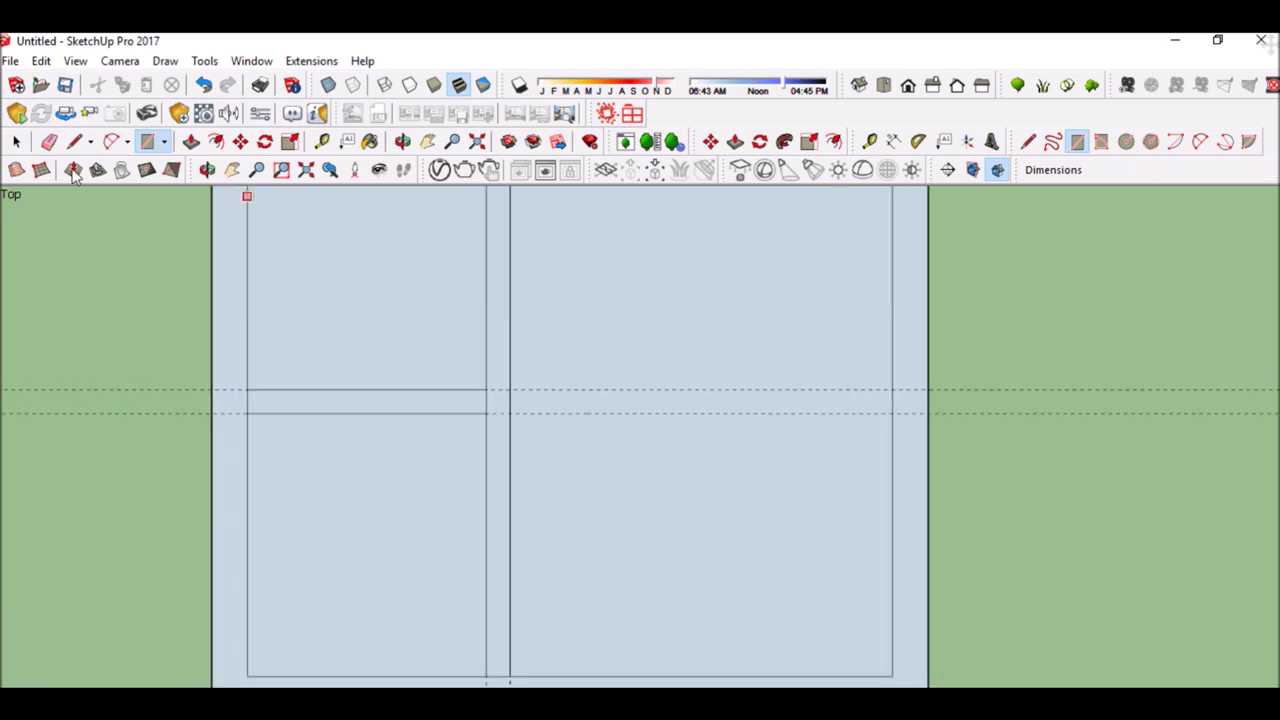
- Erase the edges joining the partition strips to each other and to the outer wall band
click(49, 142)
click(487, 401)
click(247, 401)
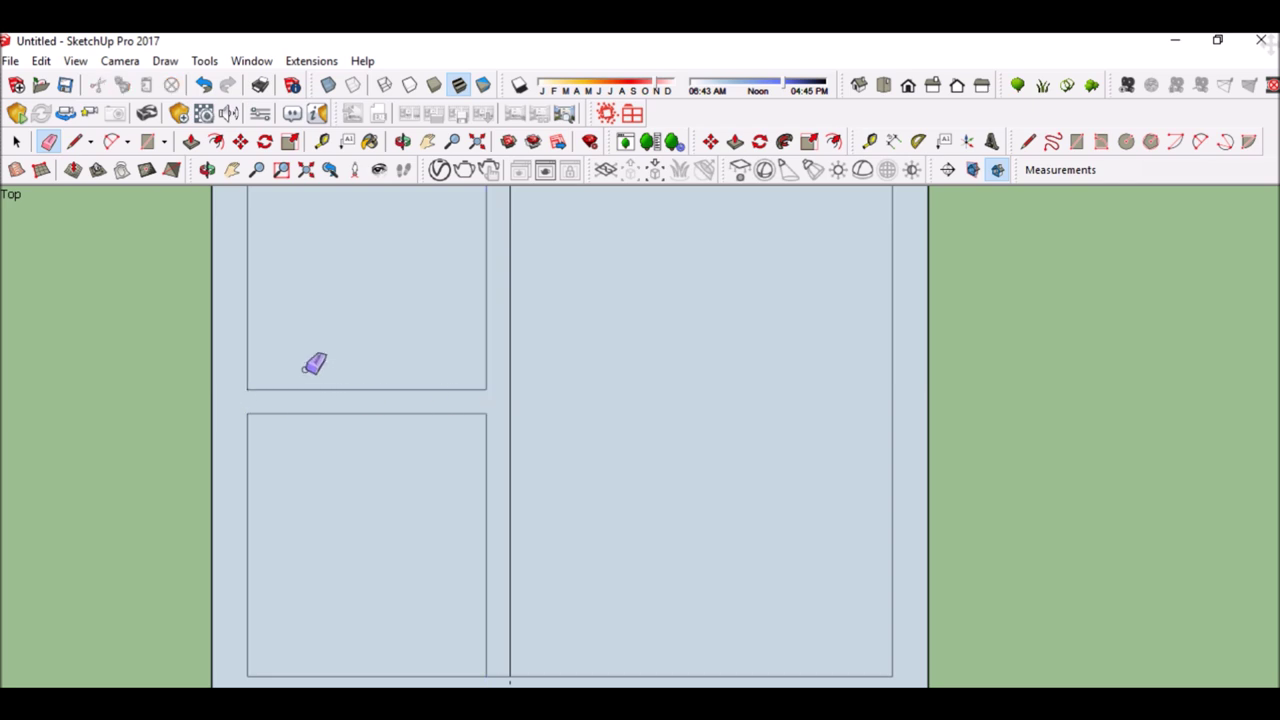
scroll(391, 490, down, 2)
scroll(474, 632, up, 2)
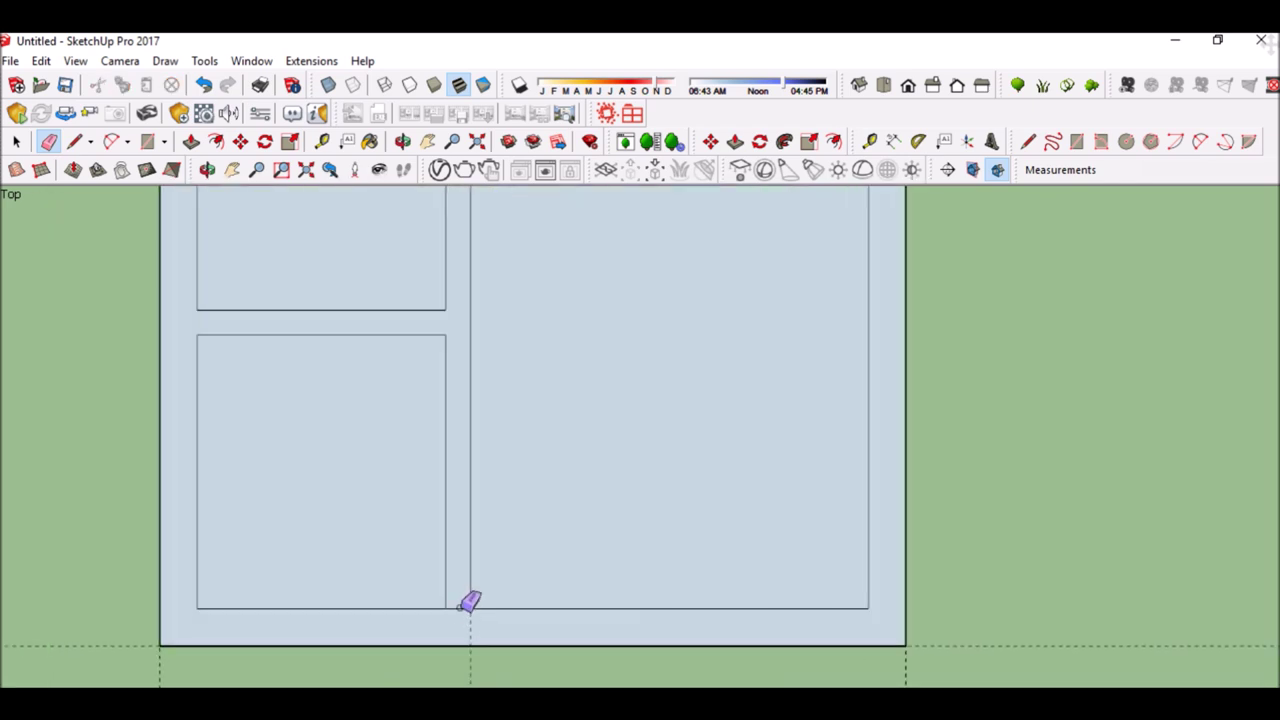
click(469, 624)
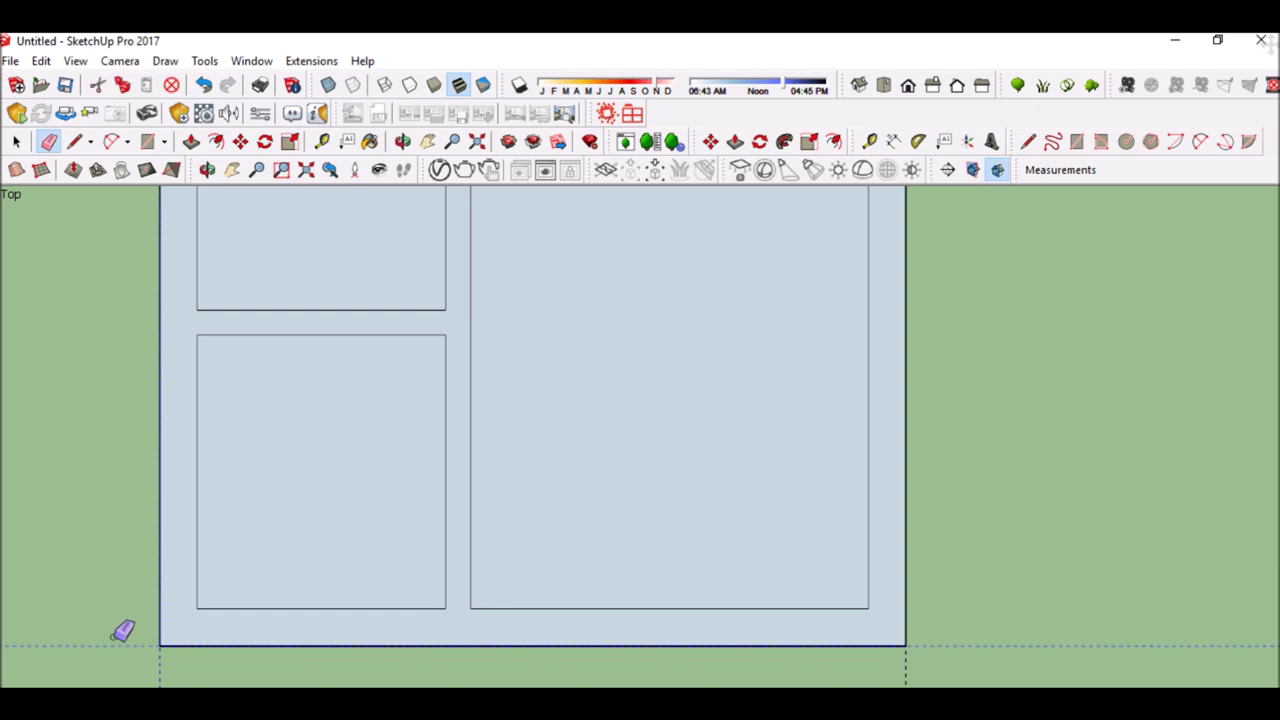
scroll(120, 631, down, 2)
scroll(118, 632, down, 1)
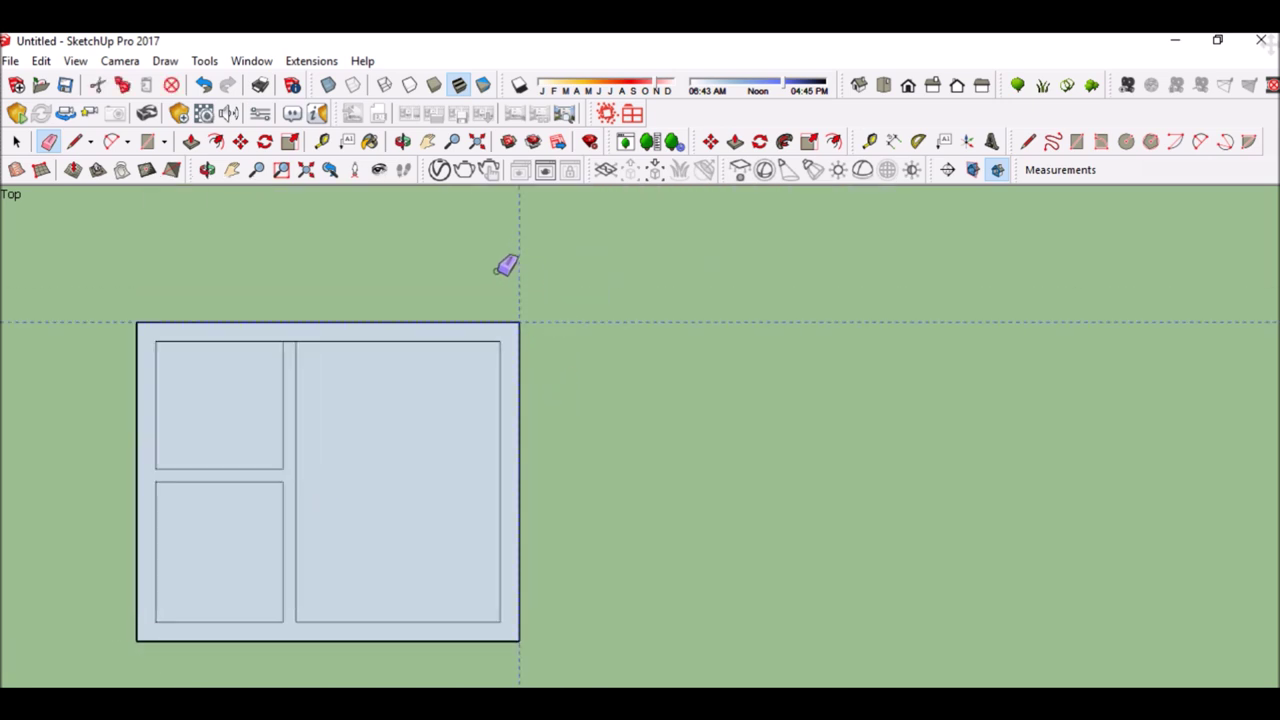
scroll(900, 360, down, 1)
scroll(300, 365, up, 2)
scroll(445, 320, up, 3)
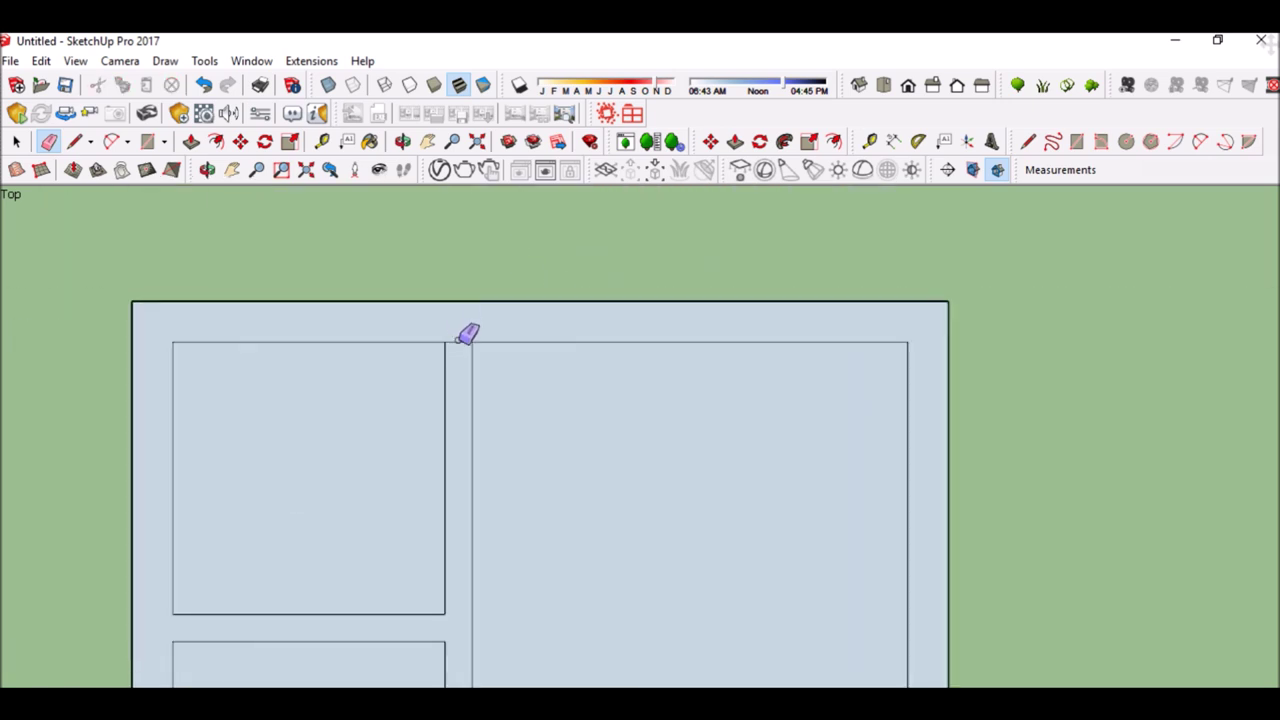
scroll(494, 266, down, 2)
scroll(486, 277, down, 1)
key(m)
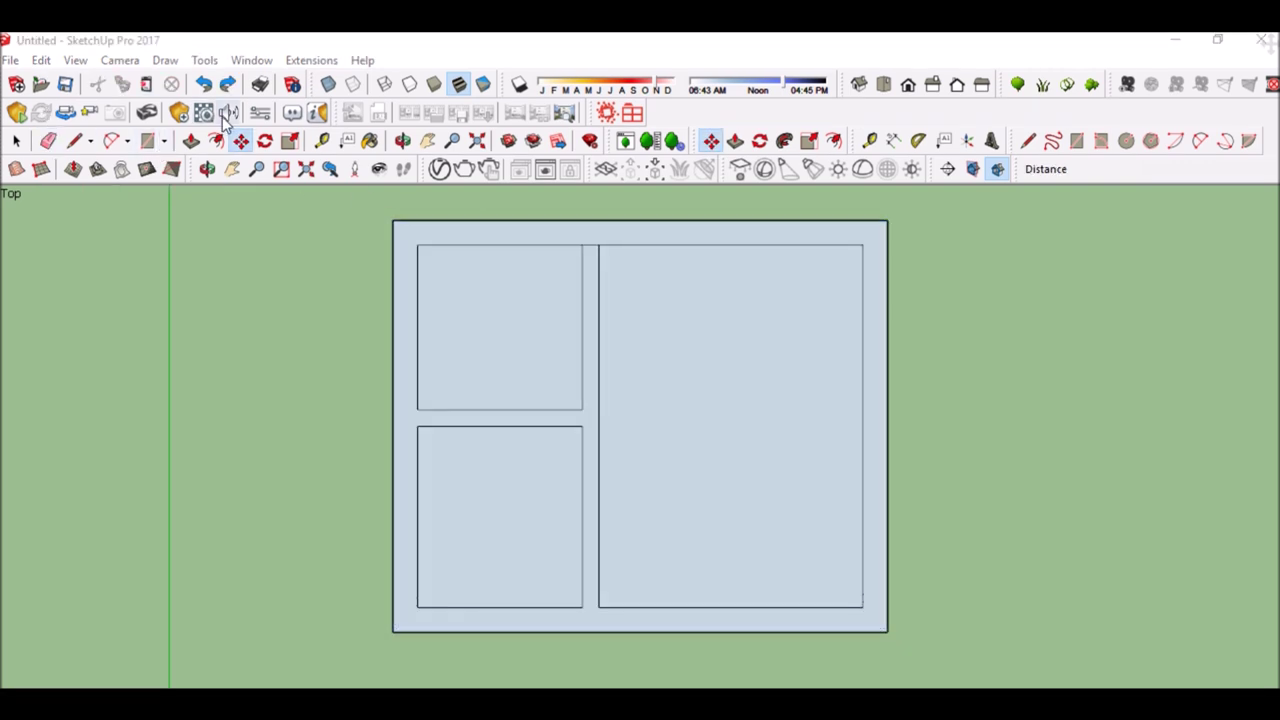
- Pick Push/Pull and switch the camera to Perspective
click(190, 141)
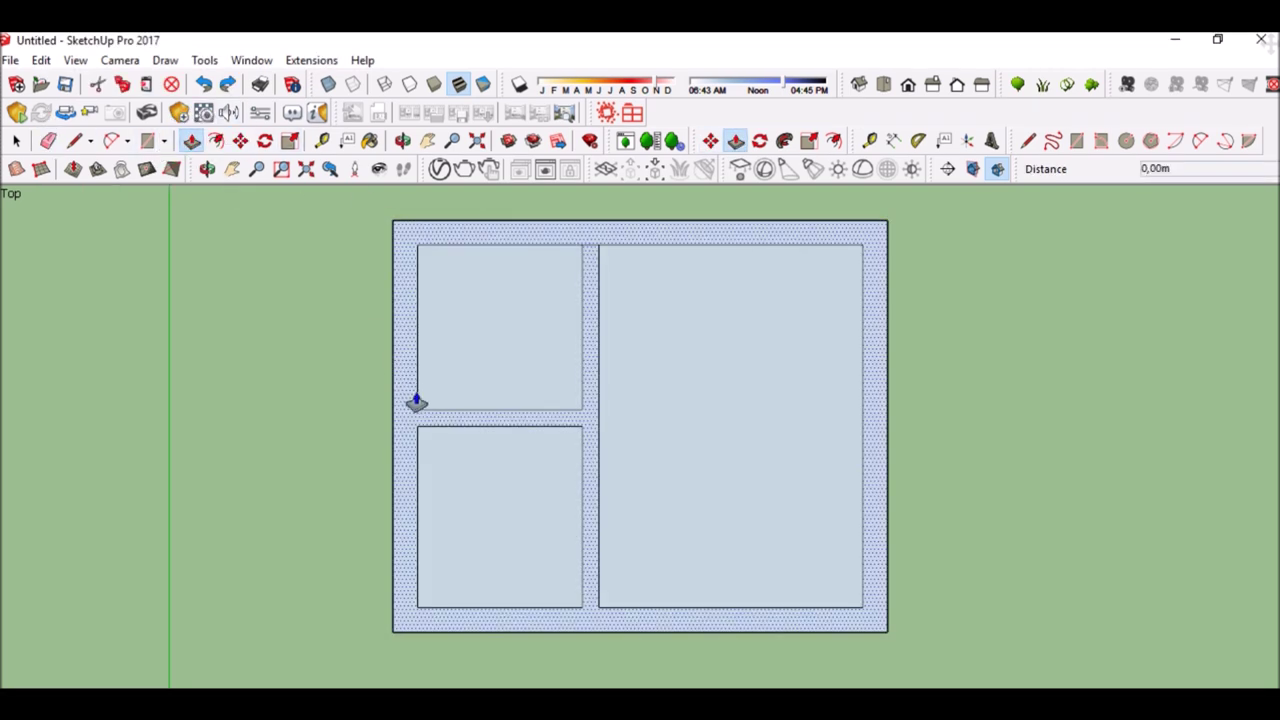
click(74, 60)
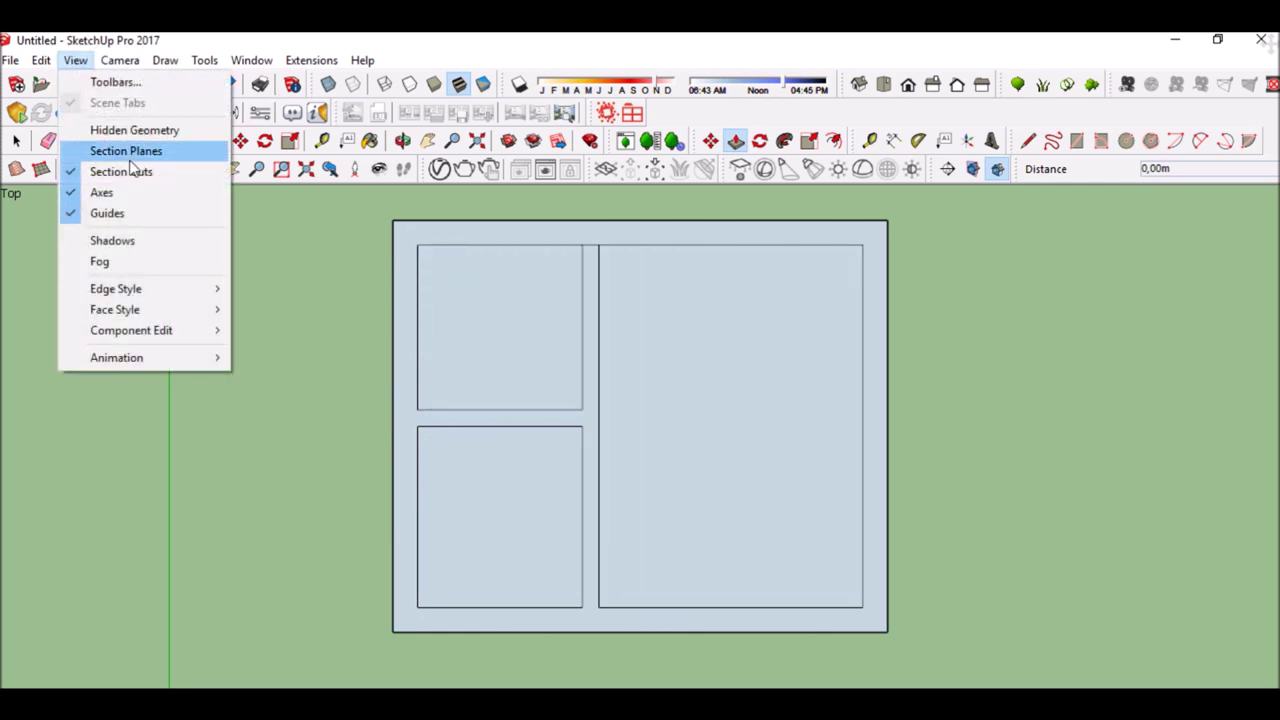
click(148, 180)
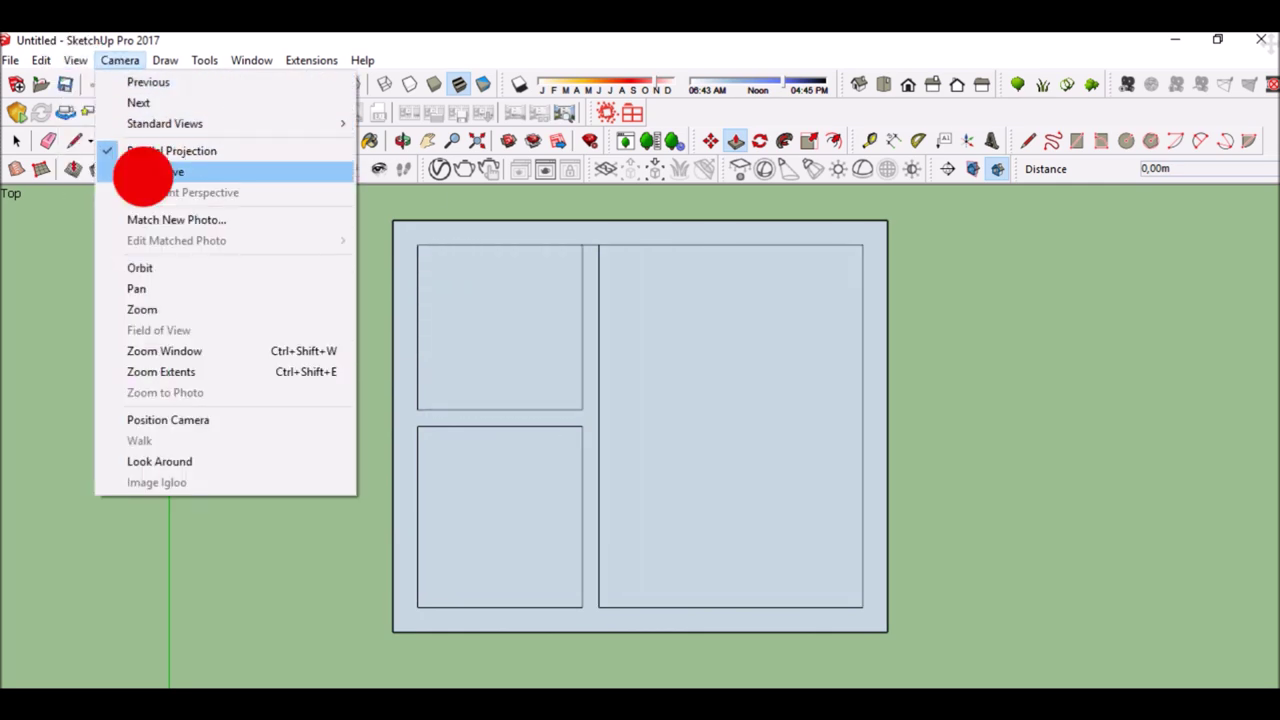
- Pull the wall band and partitions up to 2,60 m, then orbit to look down on them
middle_drag(603, 457, 423, 177)
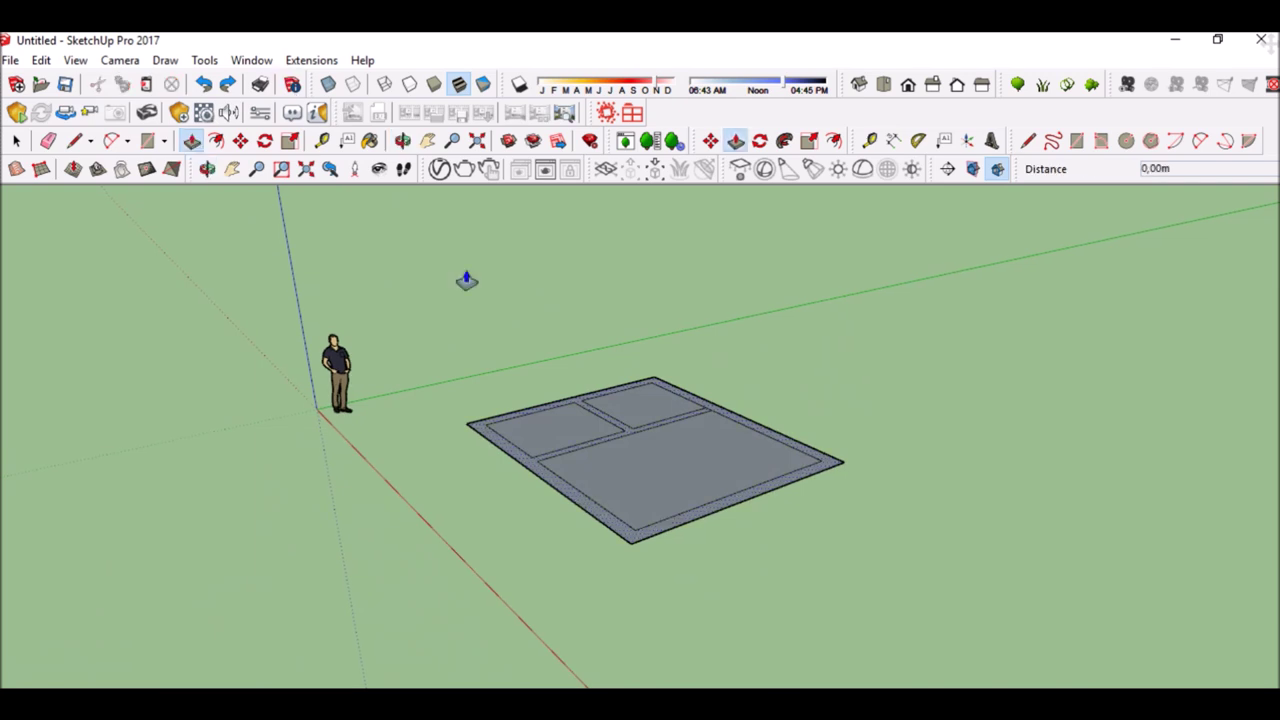
scroll(760, 442, up, 3)
scroll(473, 610, down, 1)
click(472, 605)
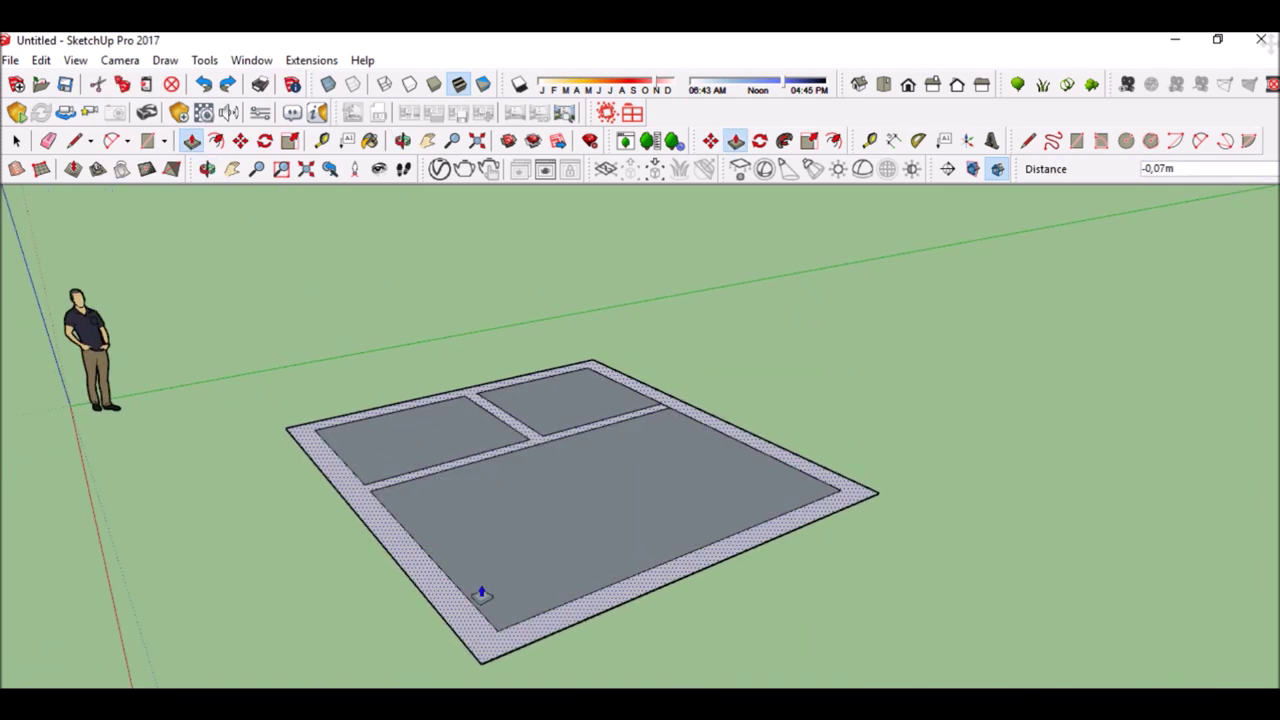
click(462, 625)
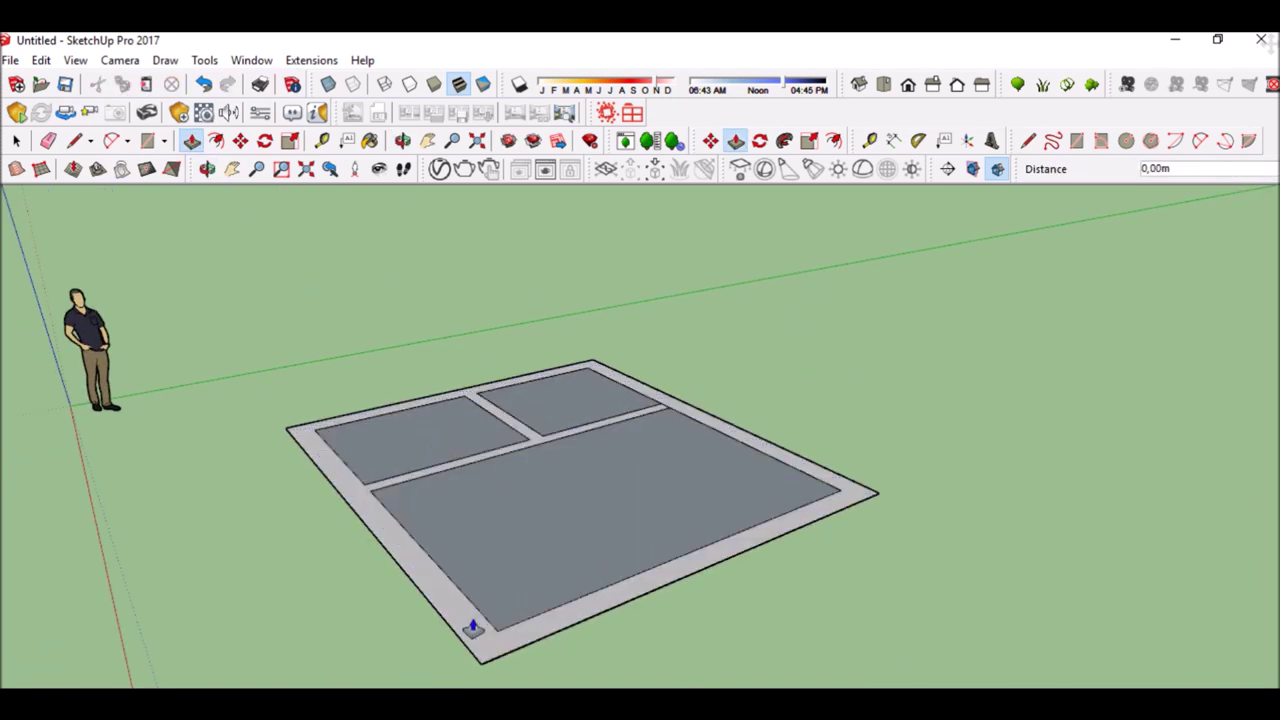
click(505, 625)
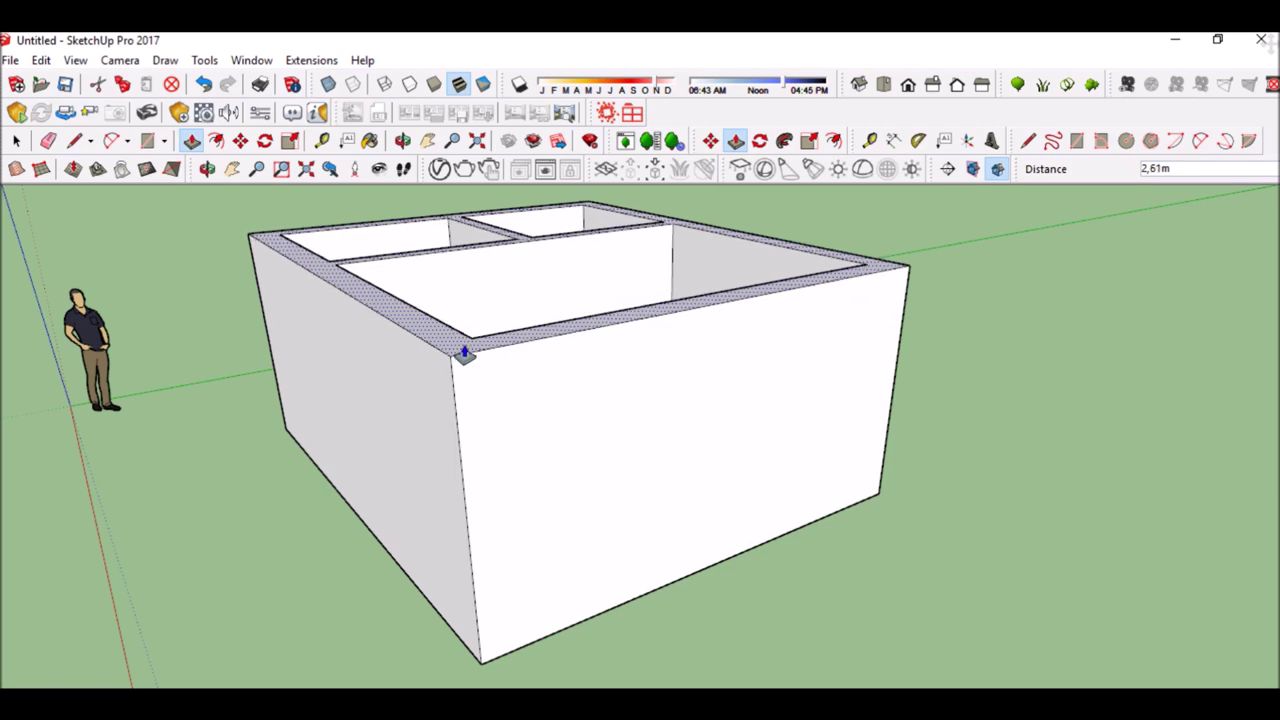
click(463, 354)
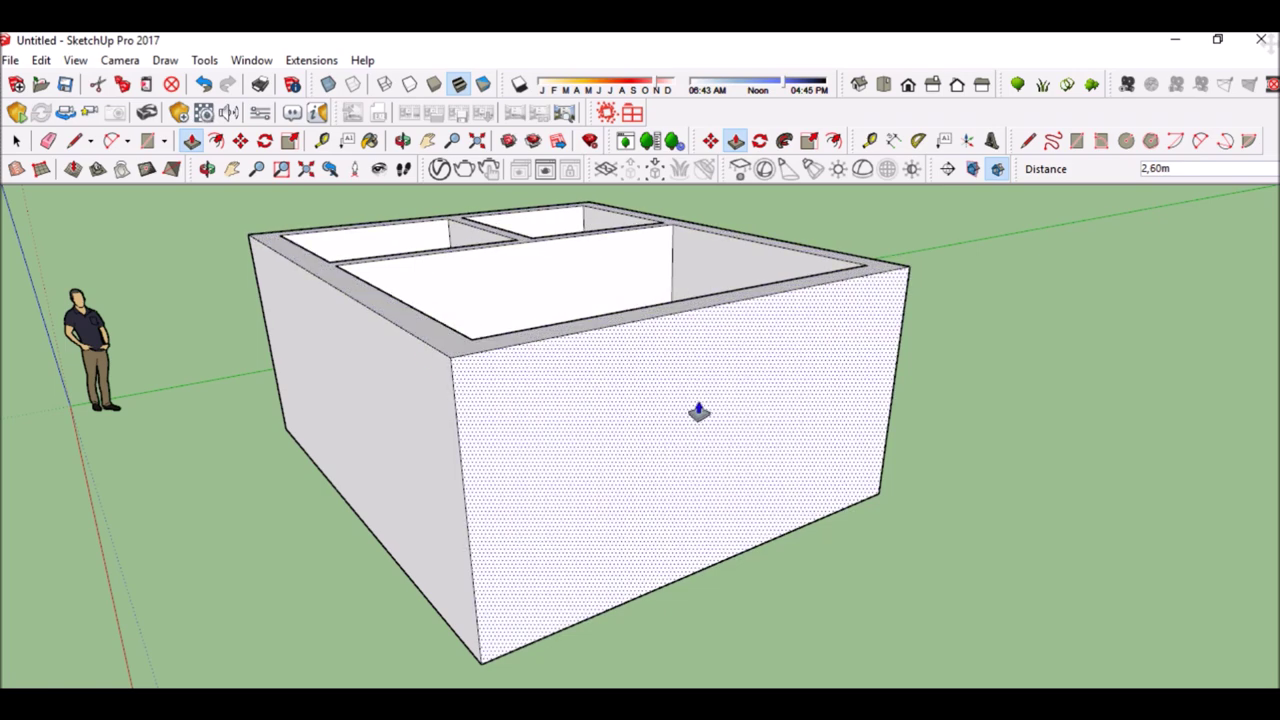
scroll(740, 540, down, 3)
mouse_move(911, 371)
middle_down()
mouse_move(737, 529)
mouse_move(730, 678)
middle_up()
scroll(771, 632, down, 2)
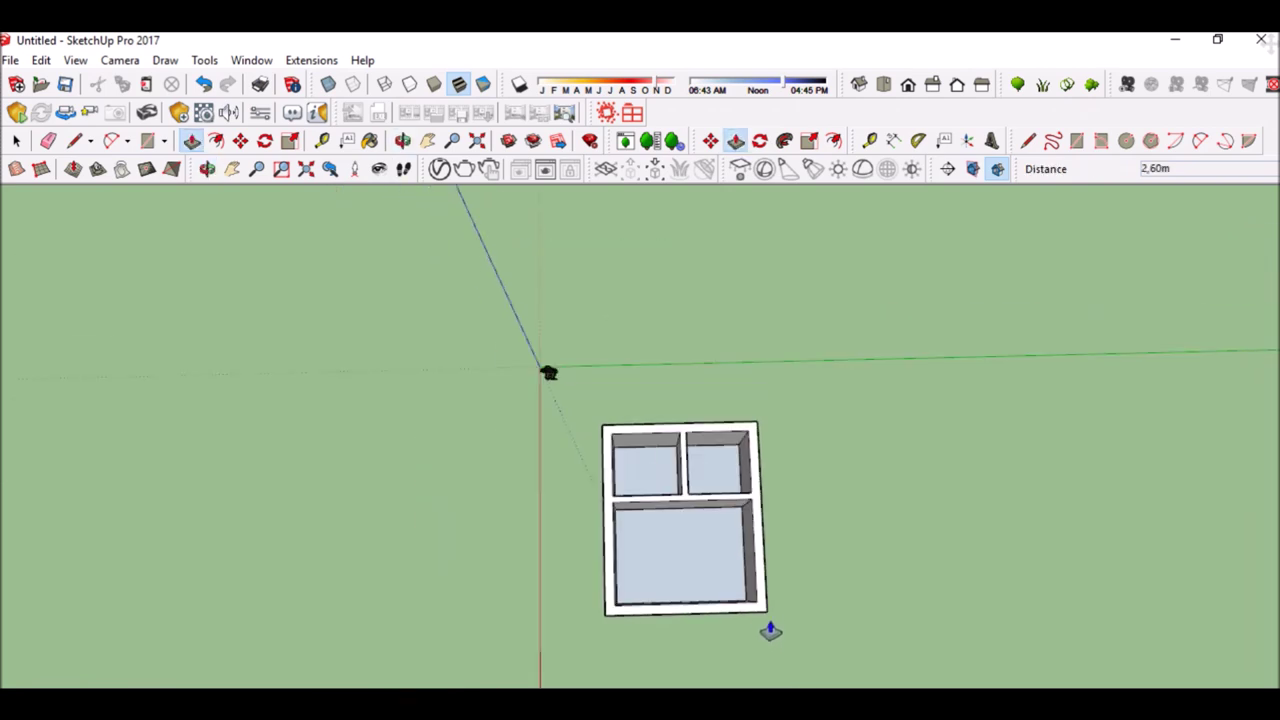
middle_drag(841, 522, 829, 526)
- Select all walls and partitions and make them one group
click(16, 140)
drag(582, 400, 808, 642)
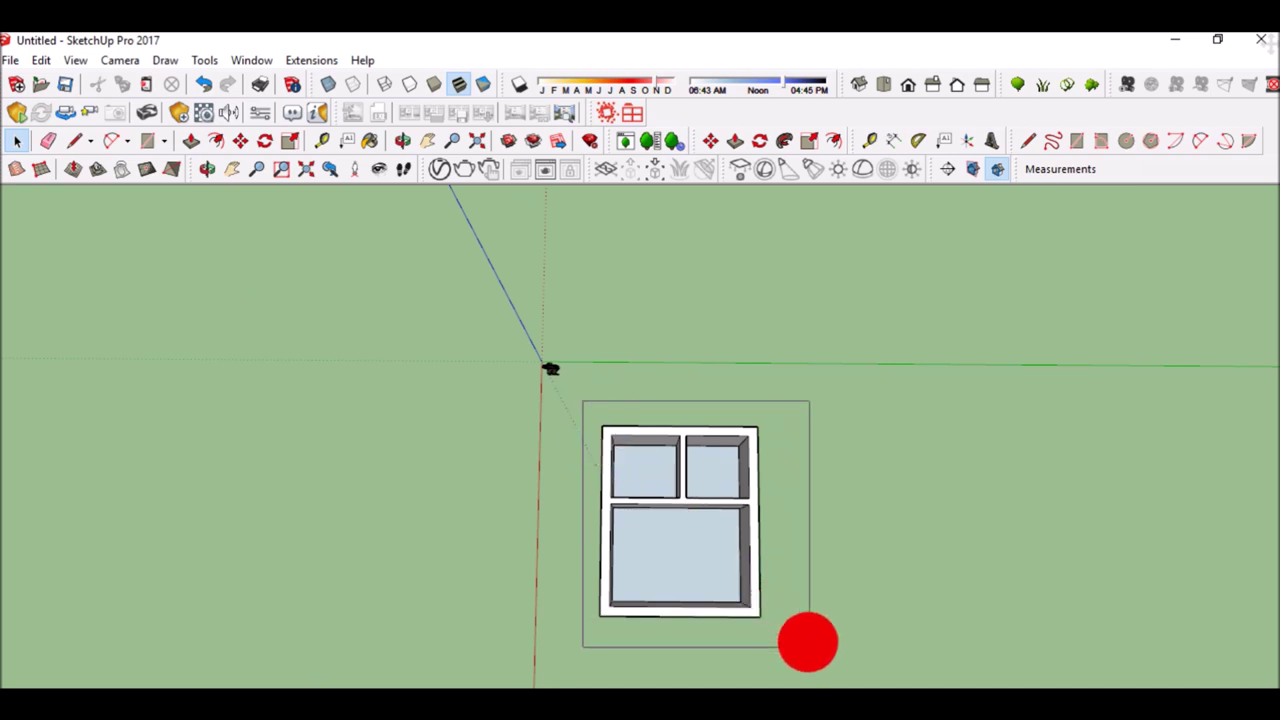
right_click(647, 556)
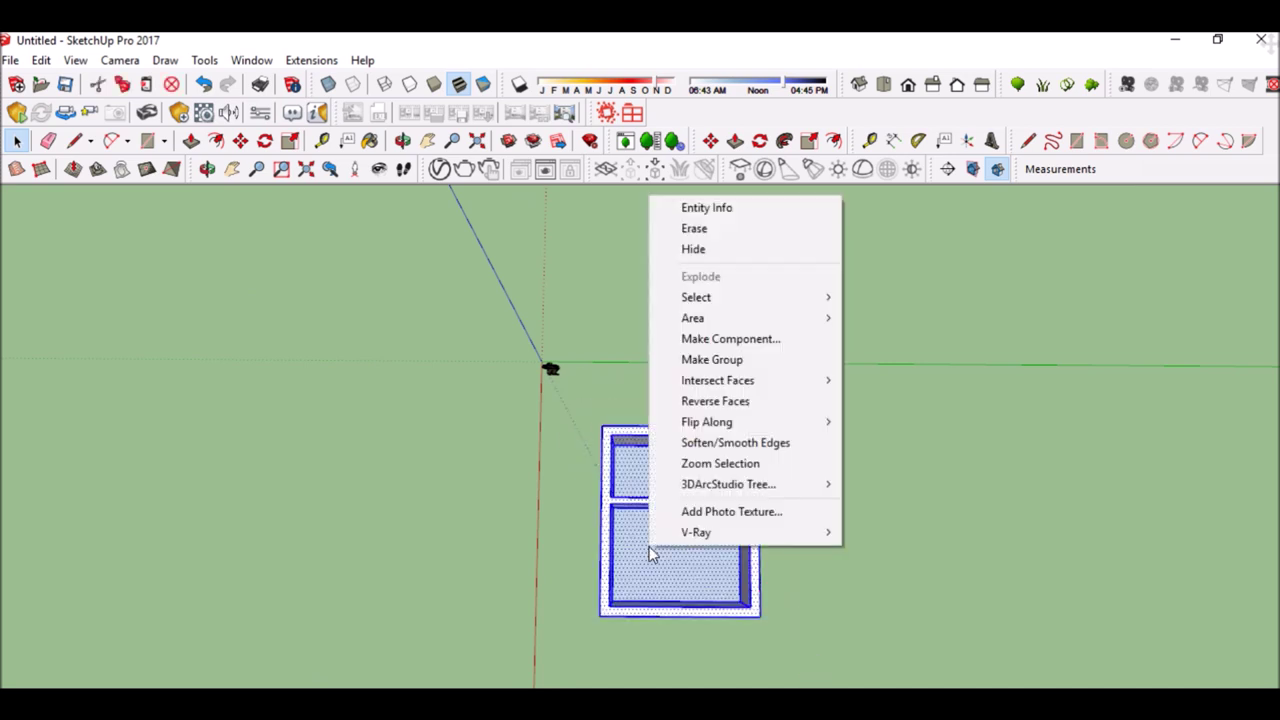
click(710, 362)
- Orbit and zoom around the grouped box to inspect its open top and corners
scroll(705, 588, up, 2)
scroll(713, 582, up, 2)
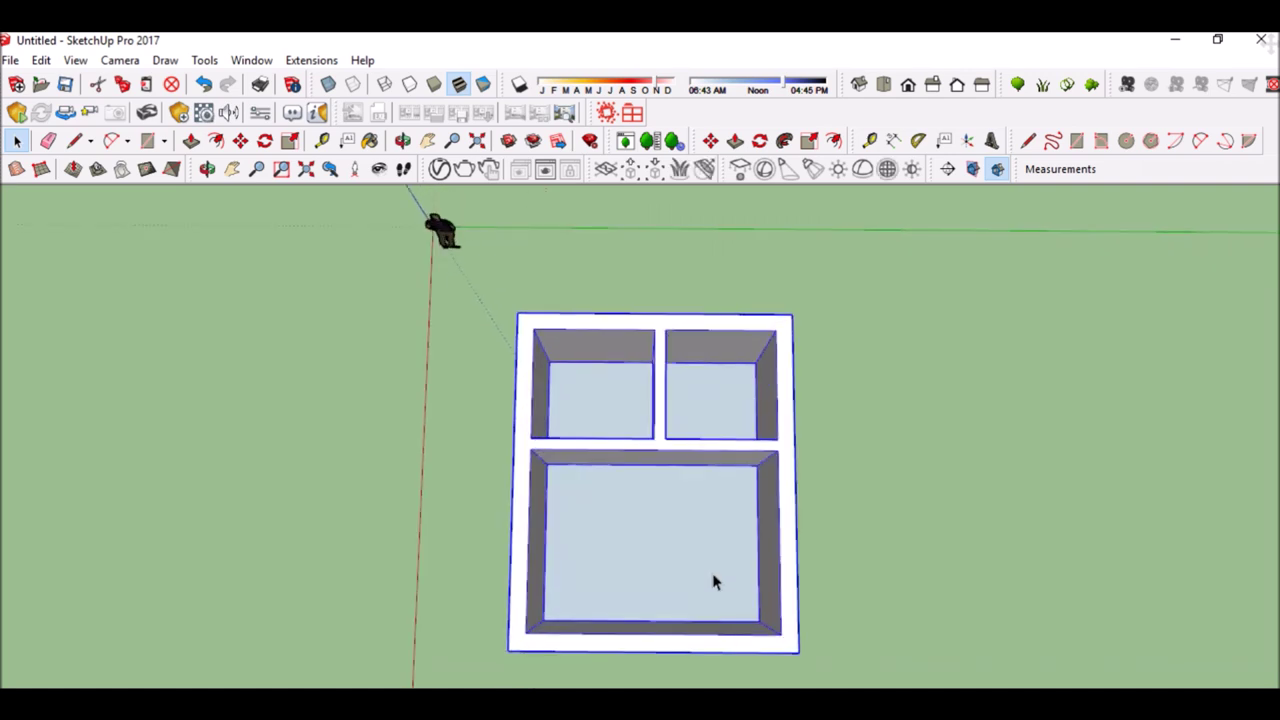
mouse_move(601, 590)
middle_down()
mouse_move(714, 409)
mouse_move(1023, 509)
middle_up()
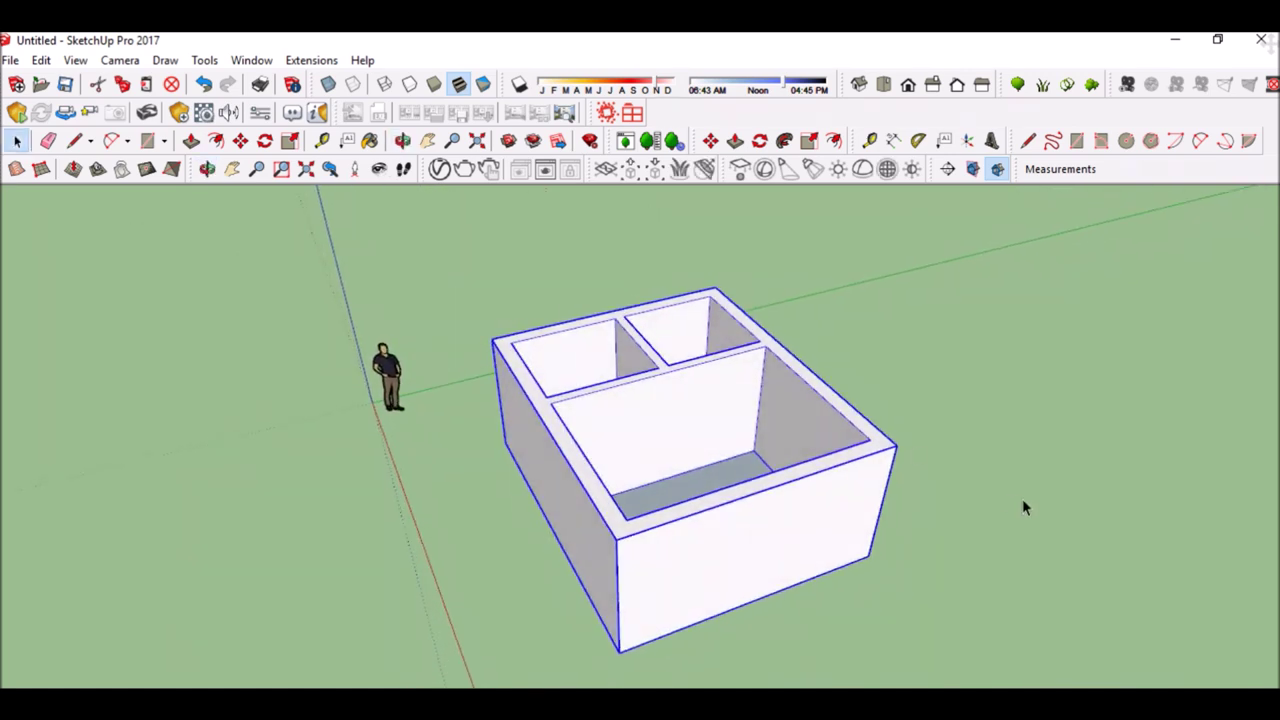
click(673, 550)
mouse_move(946, 563)
middle_down()
mouse_move(1094, 354)
mouse_move(593, 530)
mouse_move(440, 503)
mouse_move(209, 491)
mouse_move(514, 457)
mouse_move(323, 454)
middle_up()
mouse_move(984, 434)
middle_down()
mouse_move(486, 443)
mouse_move(280, 477)
middle_up()
scroll(780, 397, up, 3)
scroll(773, 468, up, 2)
mouse_move(773, 468)
middle_down()
mouse_move(806, 429)
mouse_move(845, 413)
middle_up()
scroll(958, 253, up, 1)
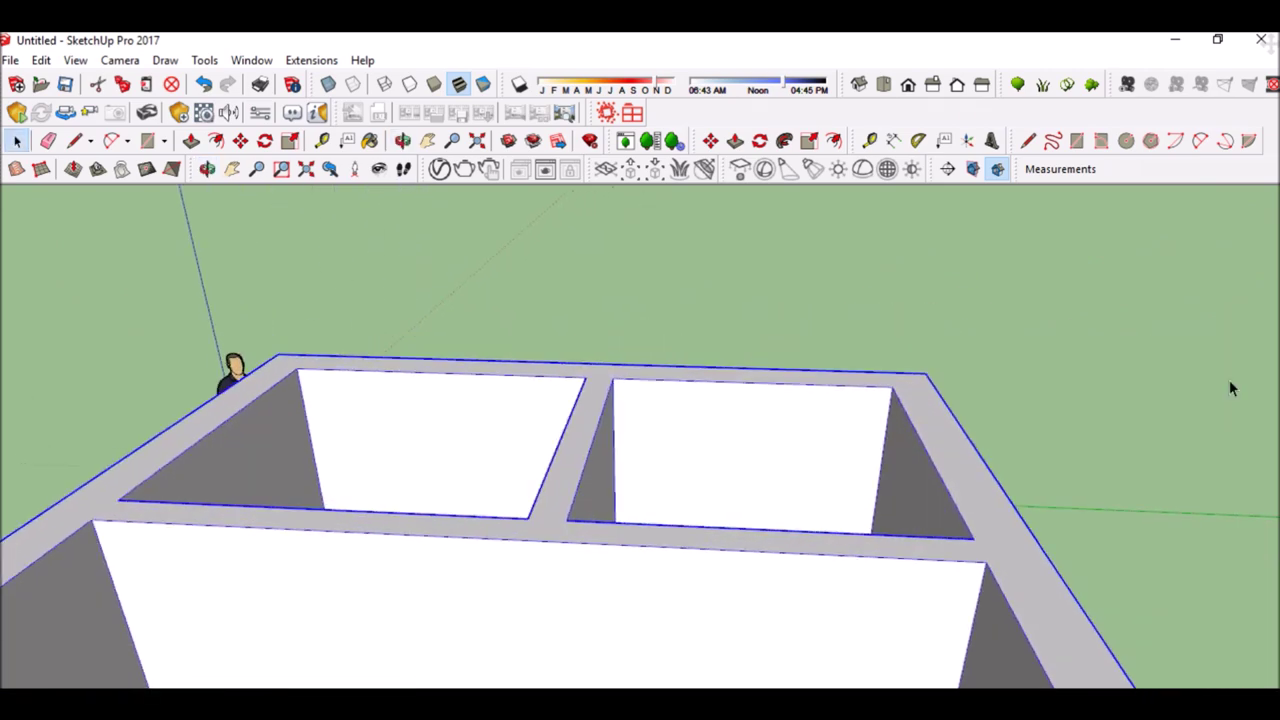
middle_drag(614, 407, 548, 378)
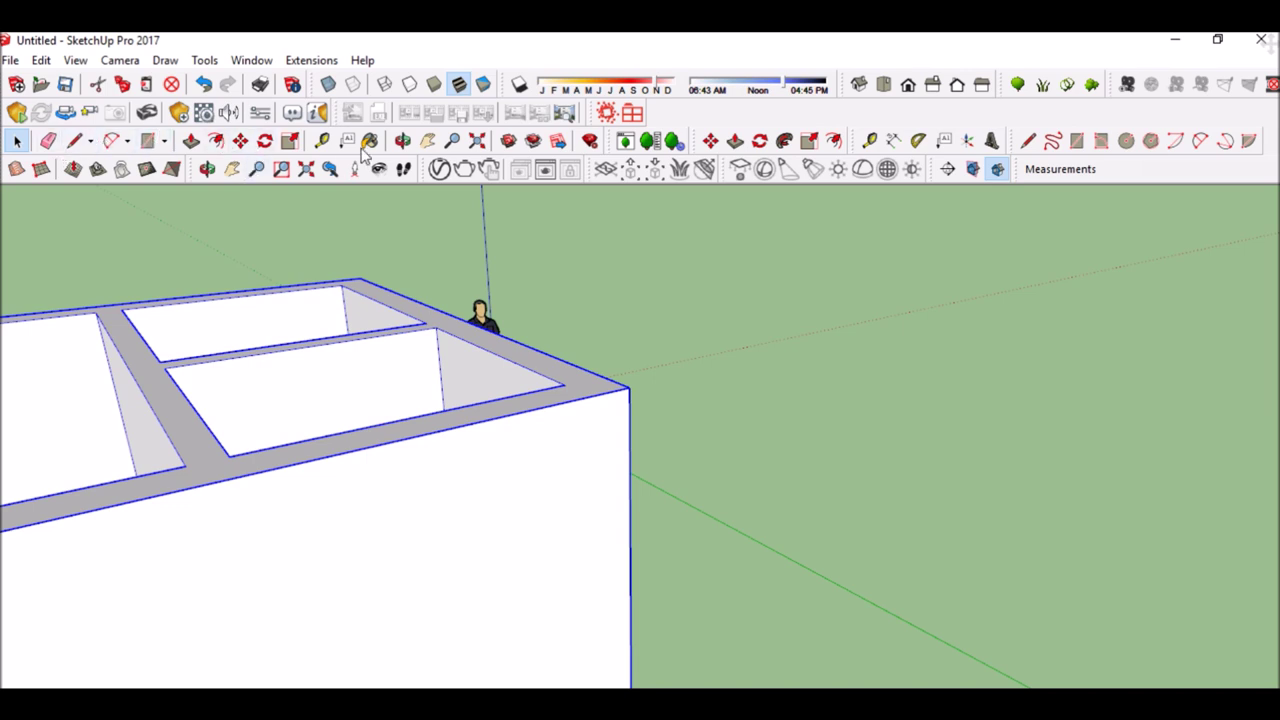
click(322, 140)
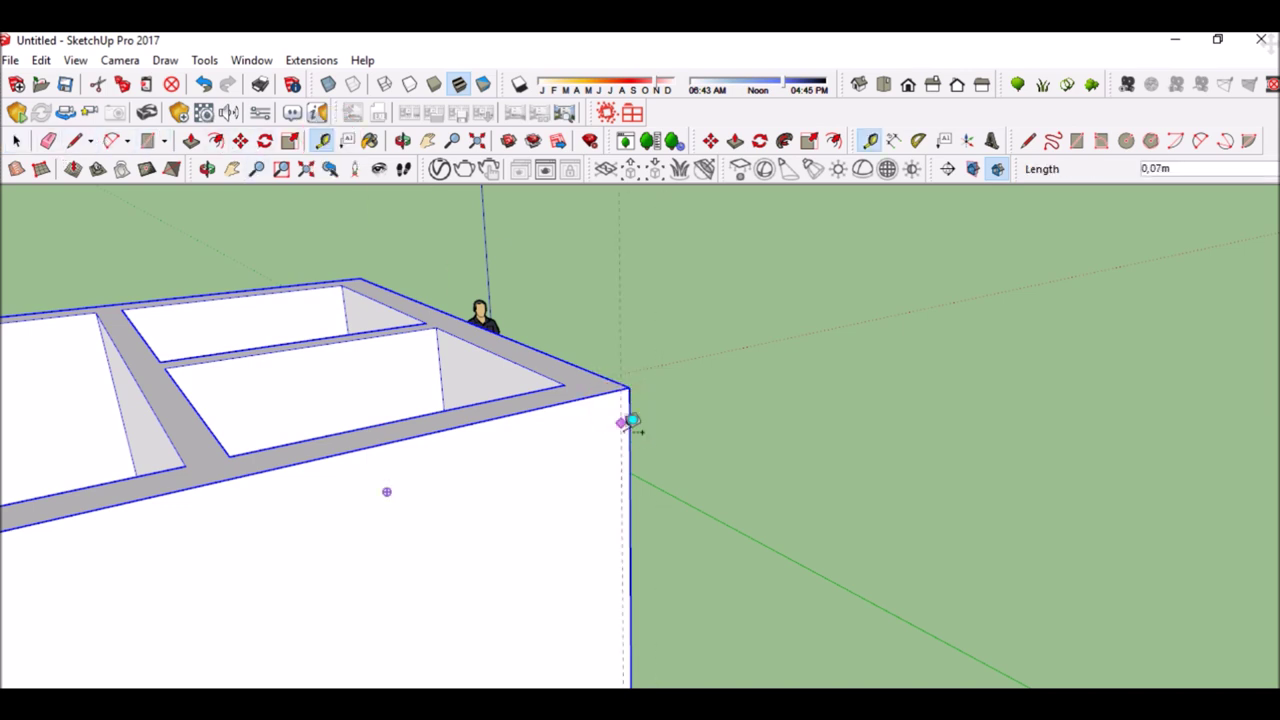
- Place a guide 0,20m above the back wall's top edge
scroll(582, 355, up, 1)
click(593, 380)
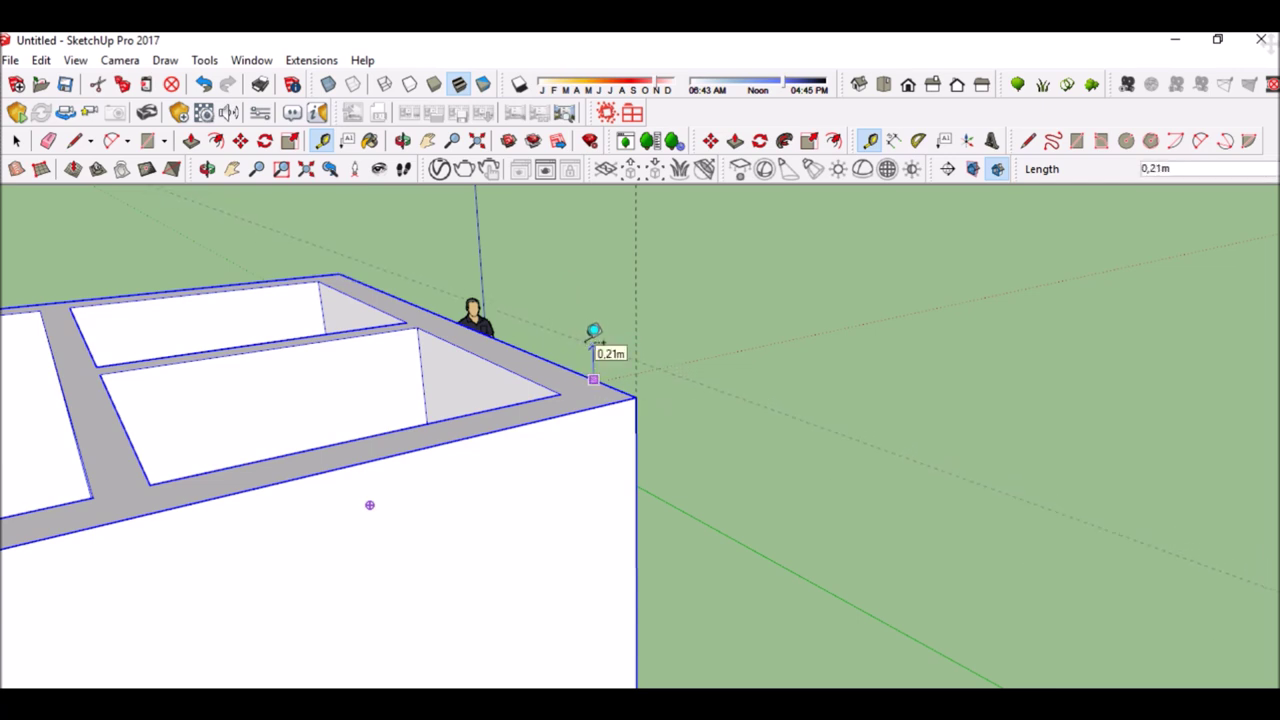
click(593, 352)
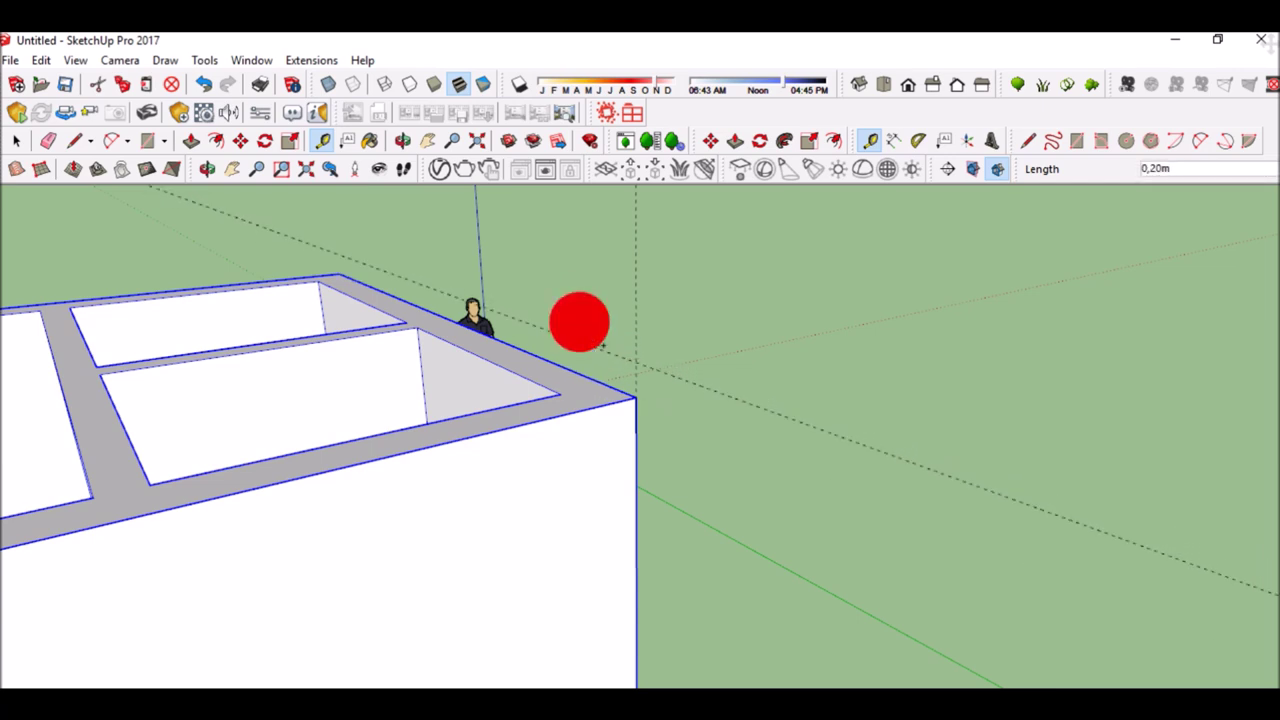
- Draw an upright rectangle from the guide end to the back wall's far corner and select it
click(152, 141)
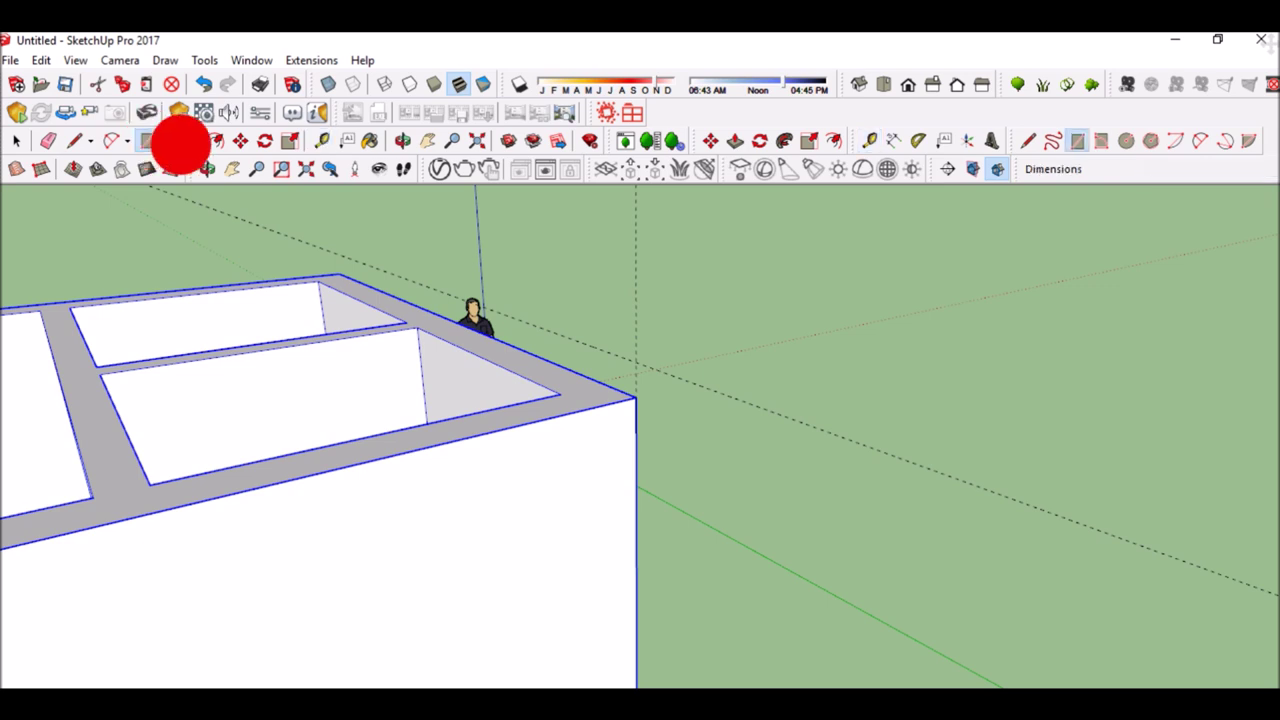
click(635, 362)
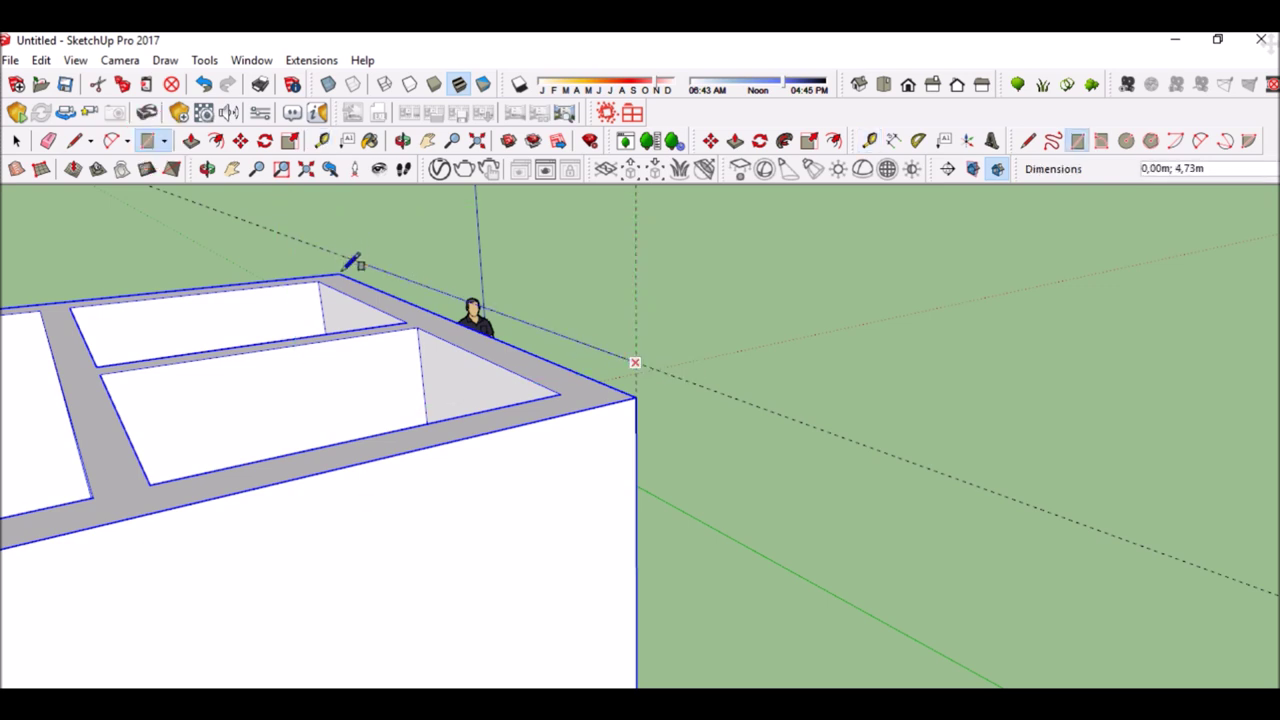
click(352, 262)
middle_drag(350, 262, 65, 207)
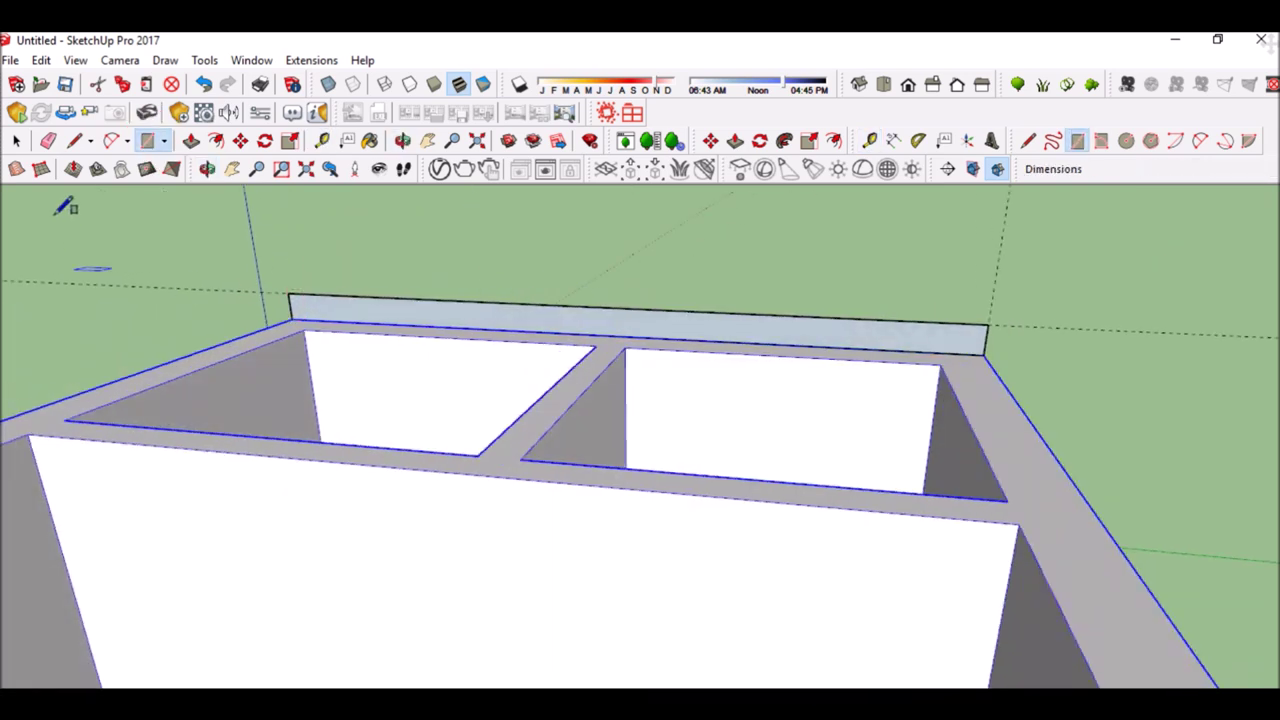
click(16, 141)
click(380, 320)
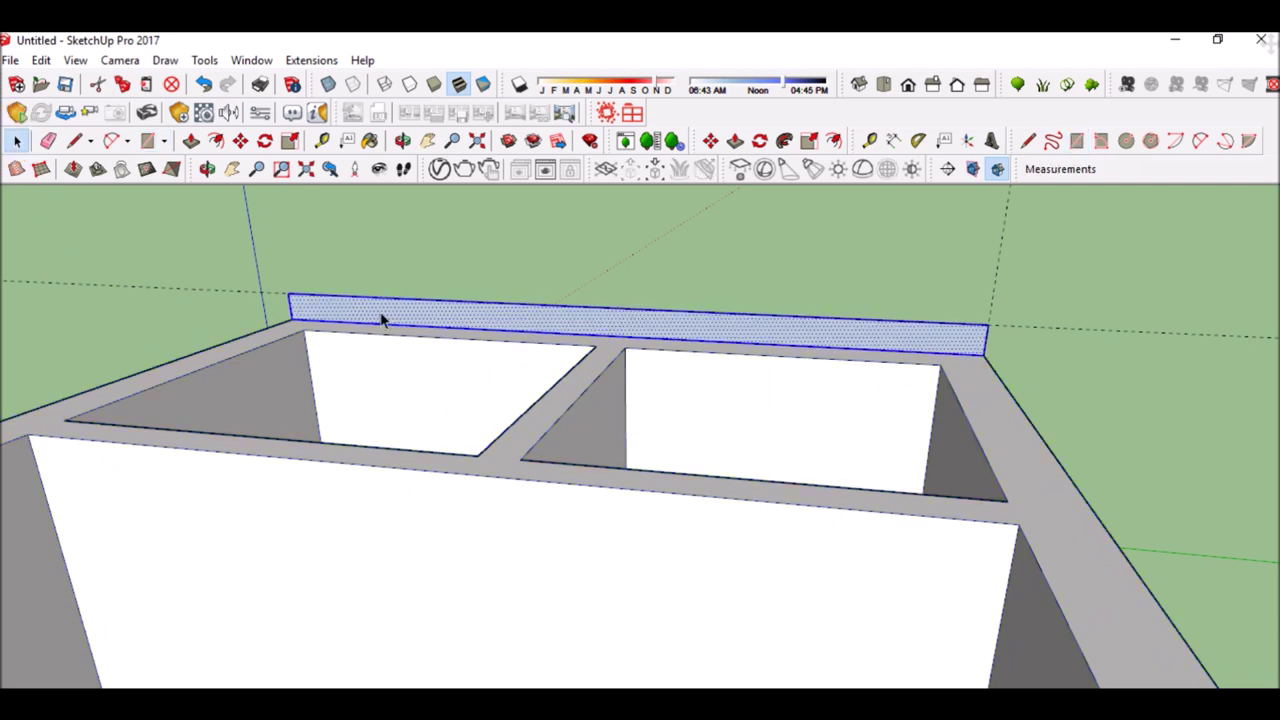
- Group the back panel, then enter the group and select its face
right_click(381, 317)
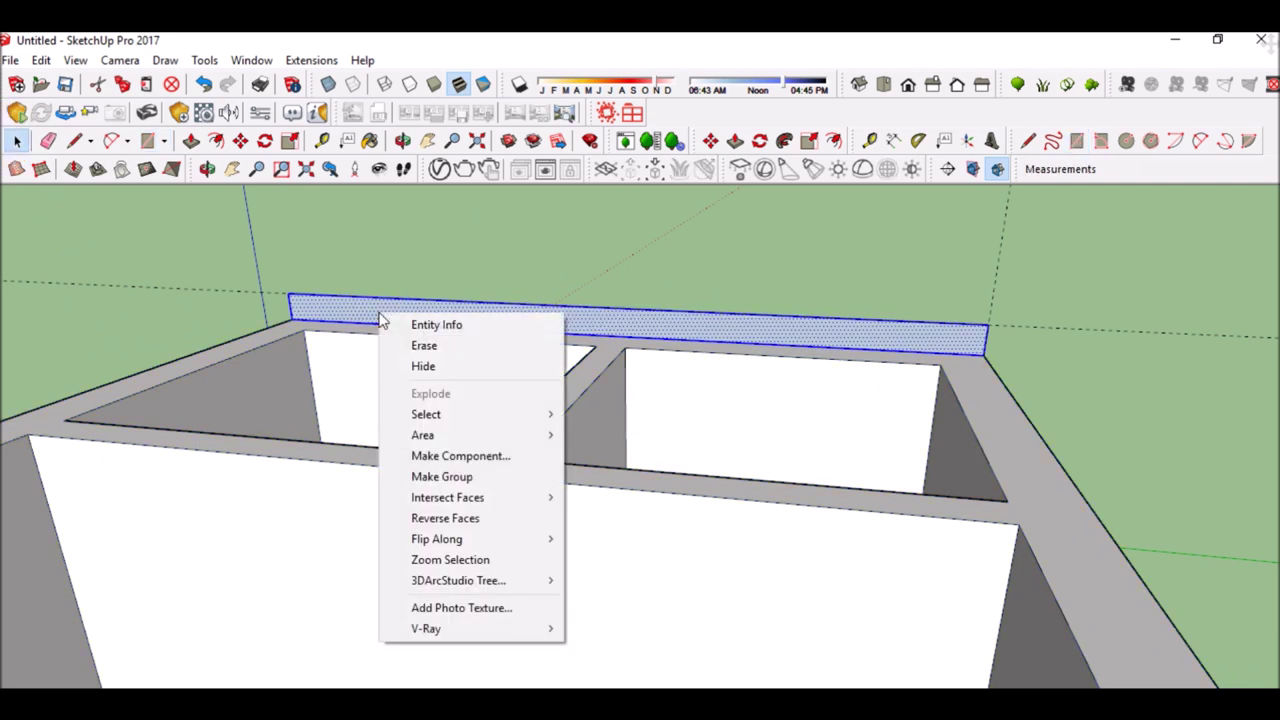
click(453, 478)
click(431, 263)
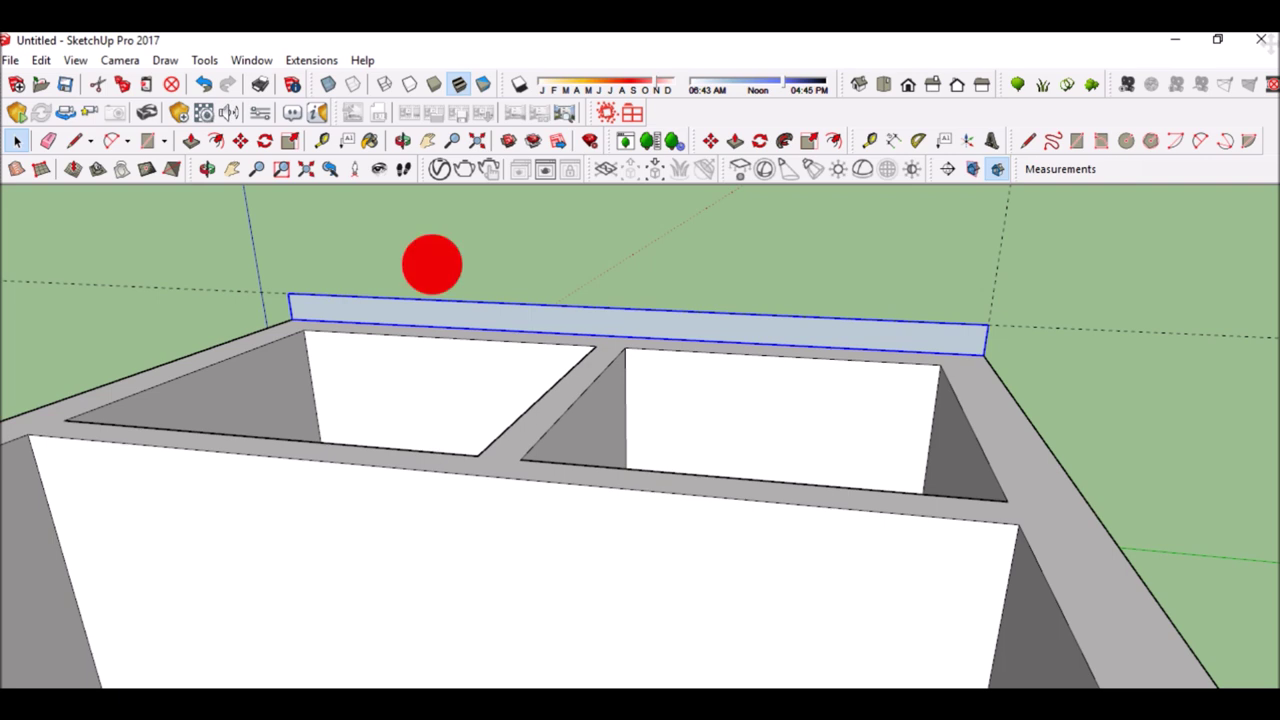
click(394, 310)
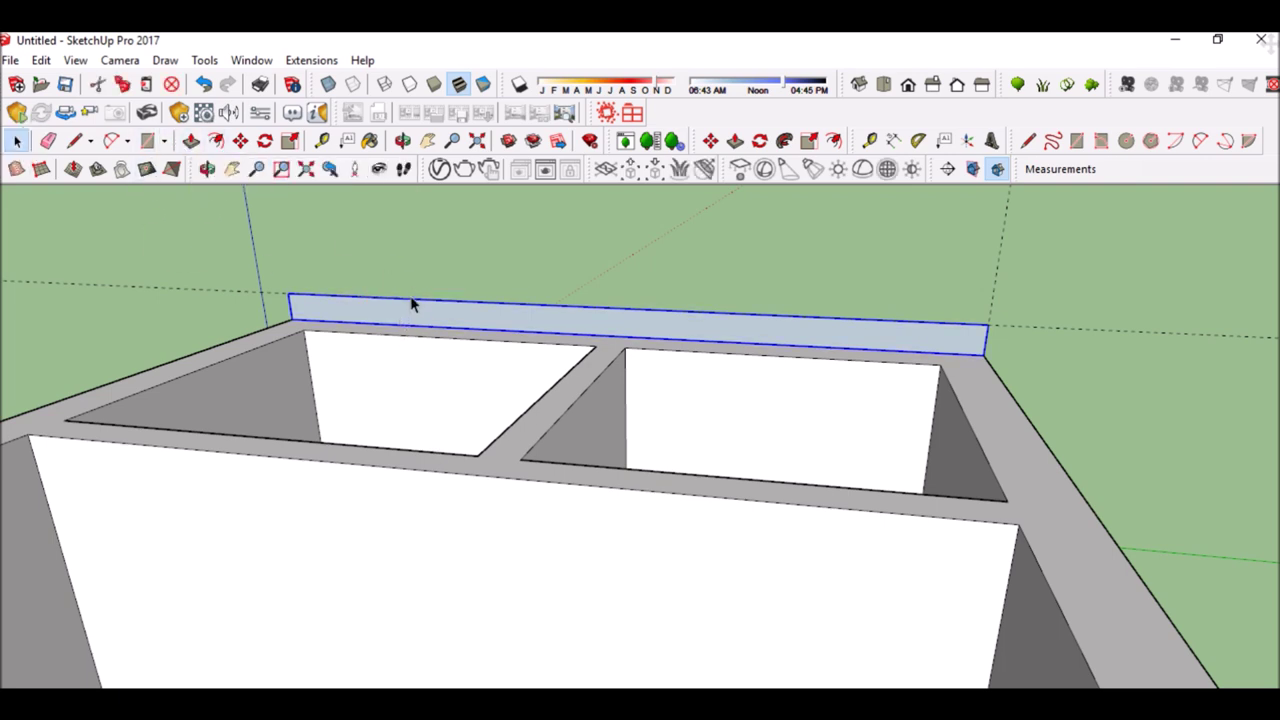
double_click(408, 305)
click(408, 316)
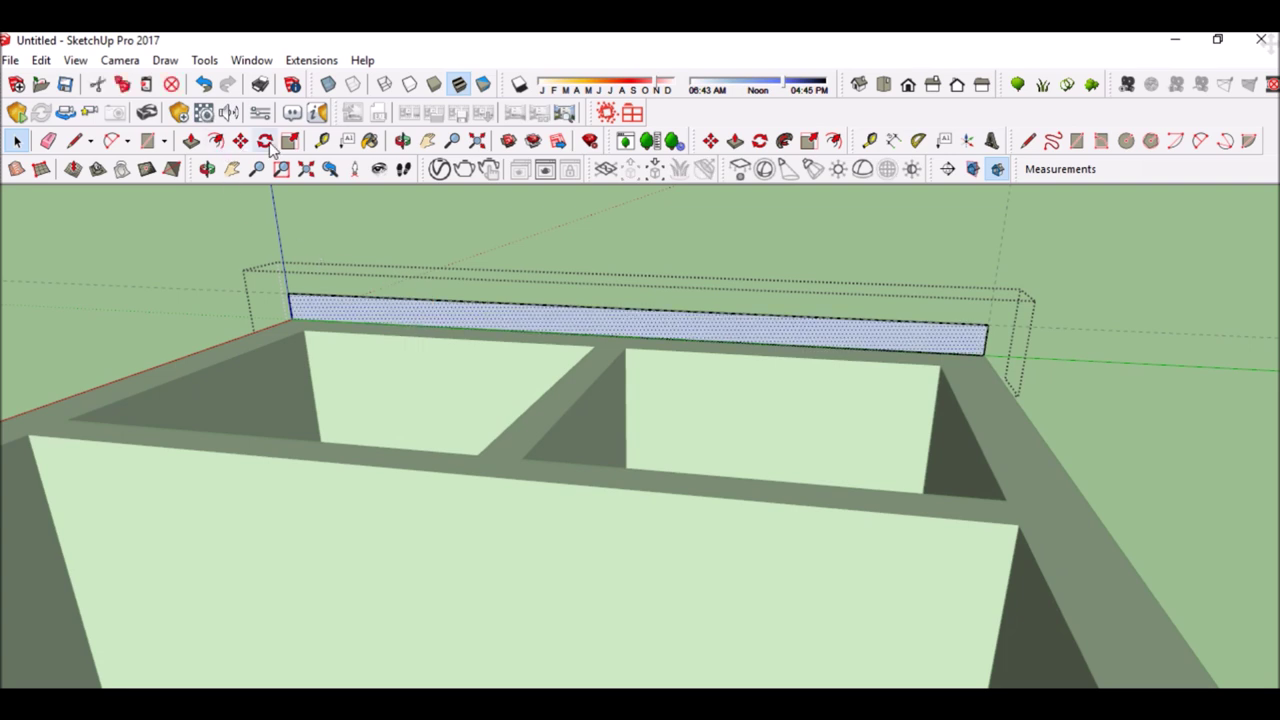
click(191, 141)
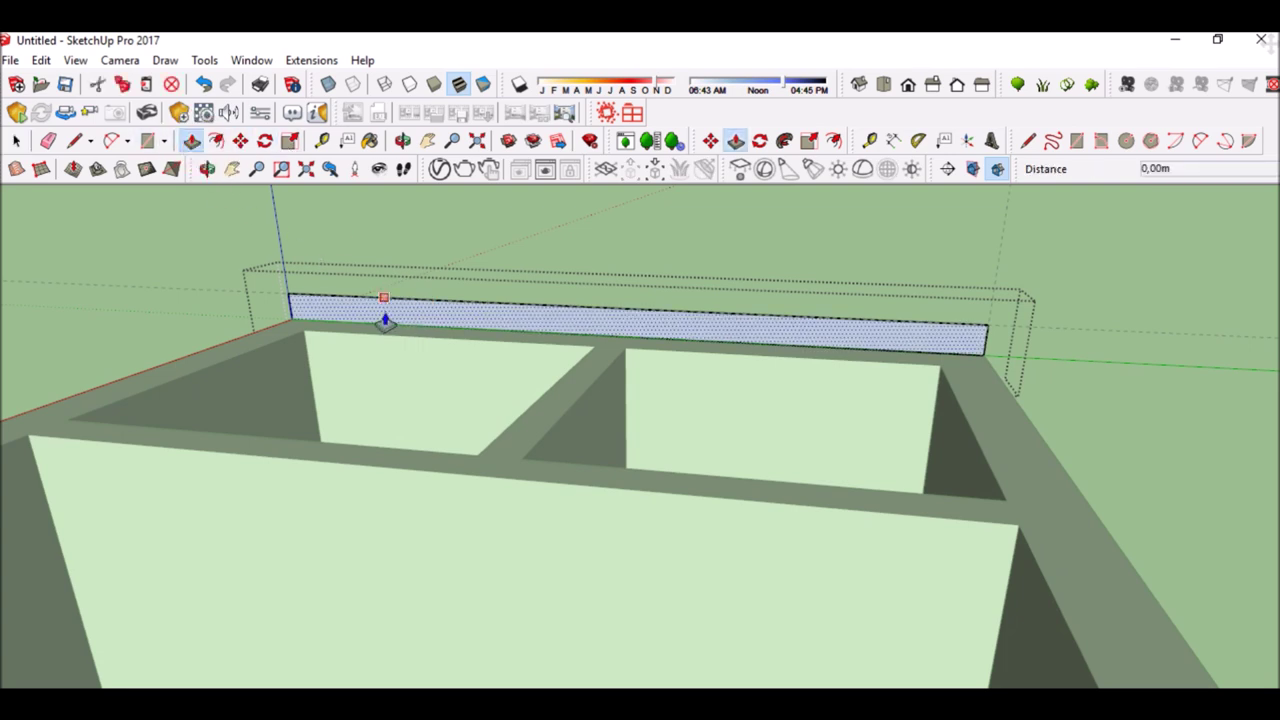
- Push/pull the thin panel 6,00m across the house to form the roof slab
click(385, 326)
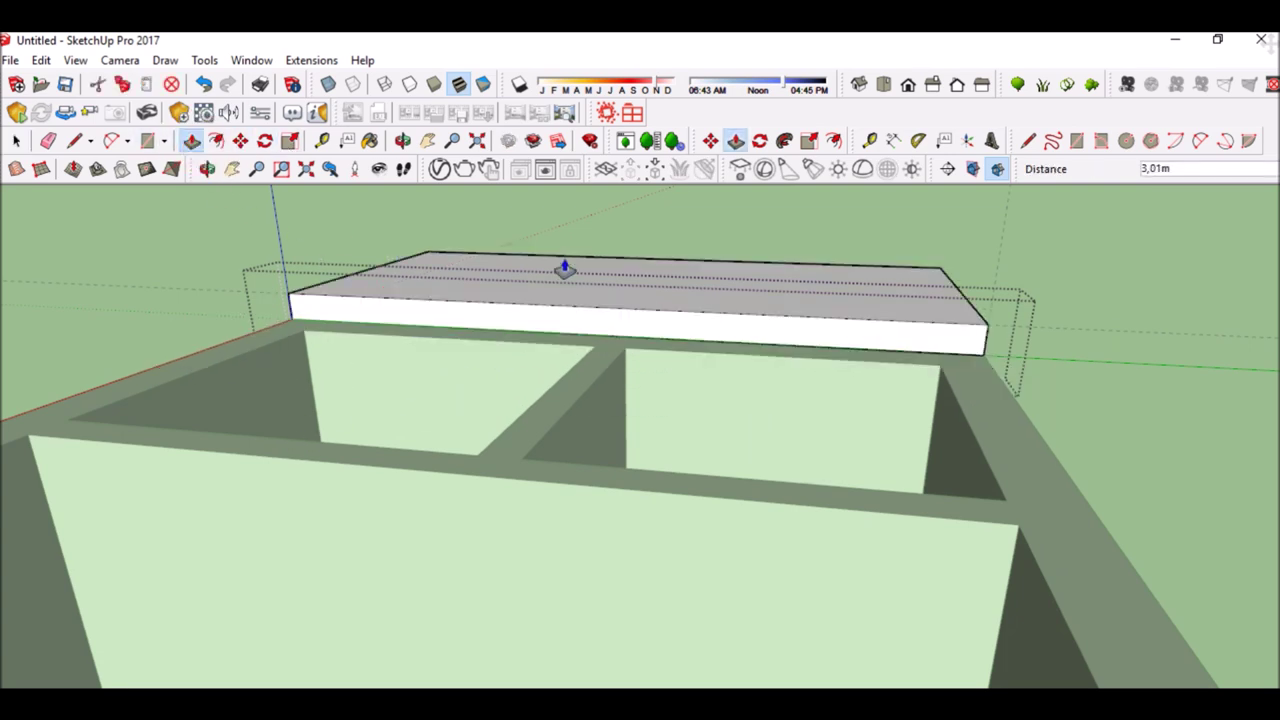
click(730, 515)
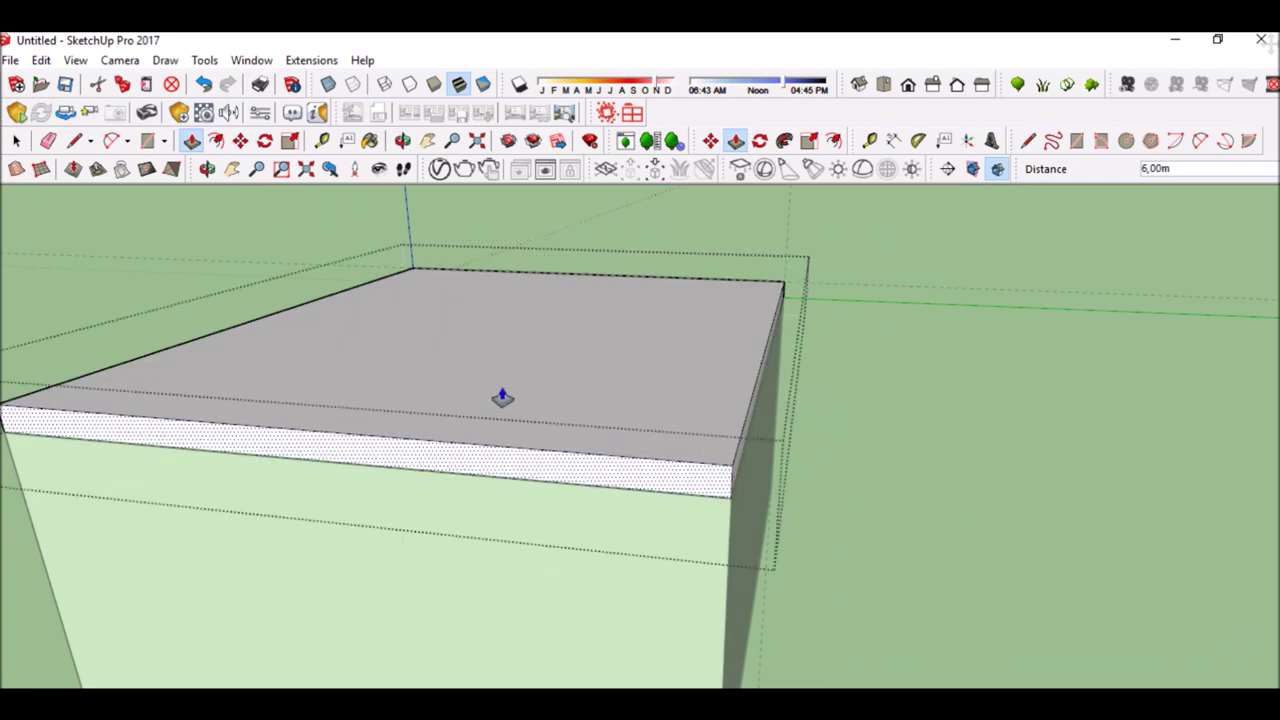
middle_drag(495, 408, 678, 331)
- Clear the selection and orbit to inspect the slab from the box's right side
scroll(435, 360, down, 2)
click(16, 140)
click(93, 388)
mouse_move(391, 397)
middle_down()
mouse_move(853, 415)
mouse_move(394, 443)
mouse_move(814, 429)
mouse_move(734, 534)
mouse_move(946, 434)
mouse_move(803, 457)
mouse_move(750, 587)
mouse_move(809, 543)
mouse_move(760, 523)
mouse_move(771, 514)
mouse_move(970, 552)
middle_up()
key(space)
scroll(970, 552, down, 3)
scroll(677, 537, down, 2)
mouse_move(677, 537)
middle_down()
mouse_move(1023, 608)
mouse_move(613, 524)
middle_up()
key(F5)
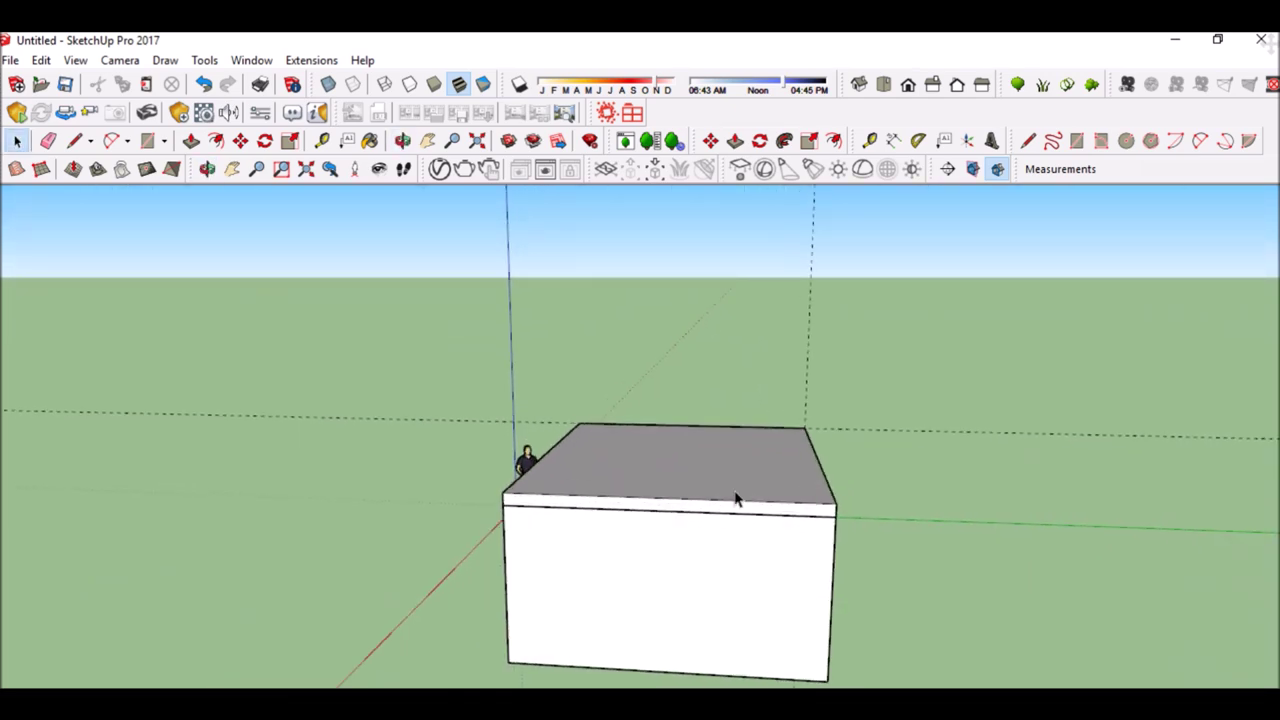
scroll(797, 418, up, 2)
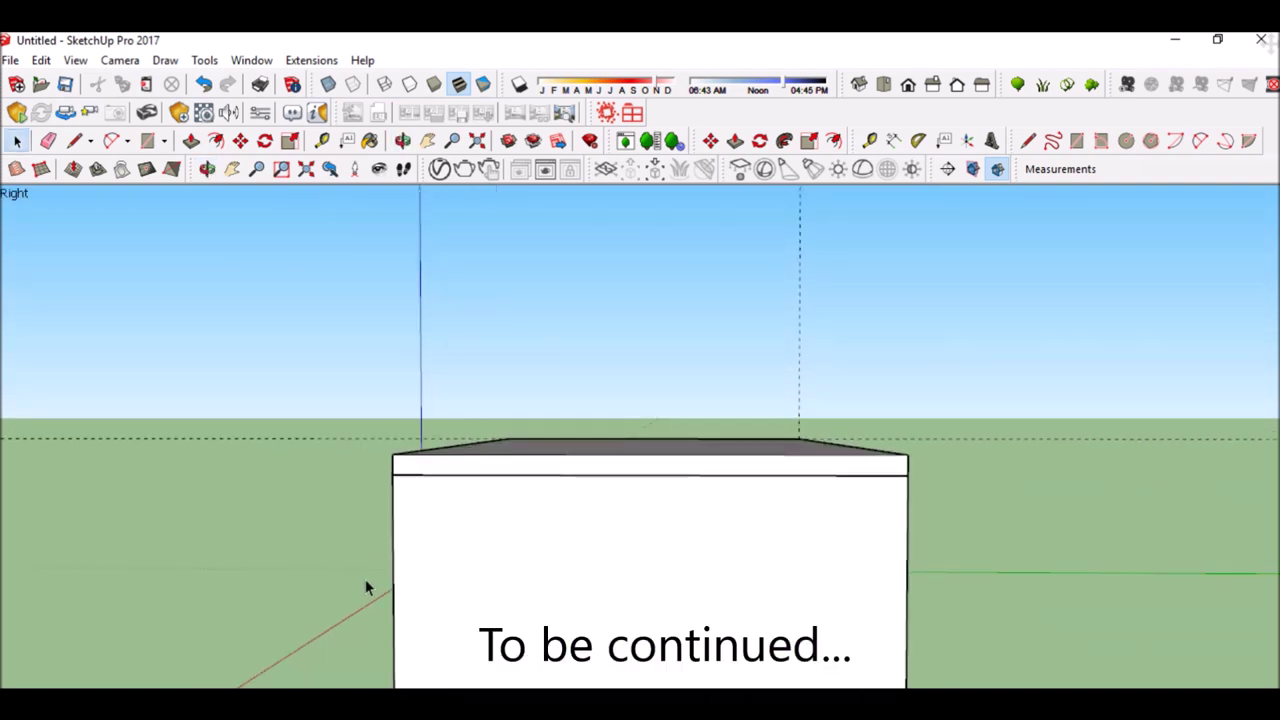